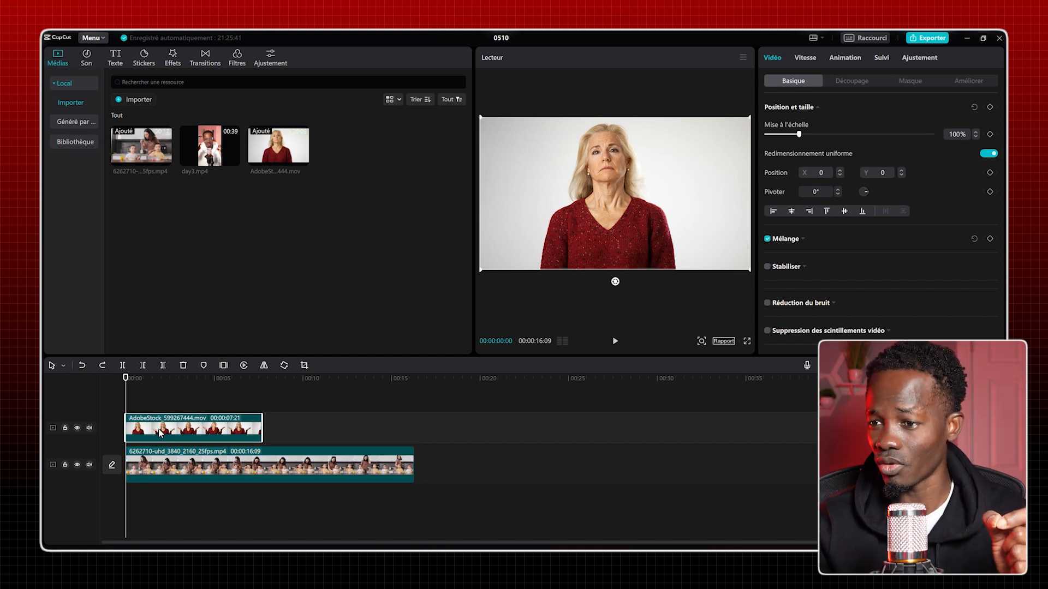
# Hide and re-show the AdobeStock track to compare the upper clip with the kitchen clip beneath it.
pyautogui.click(151, 466)
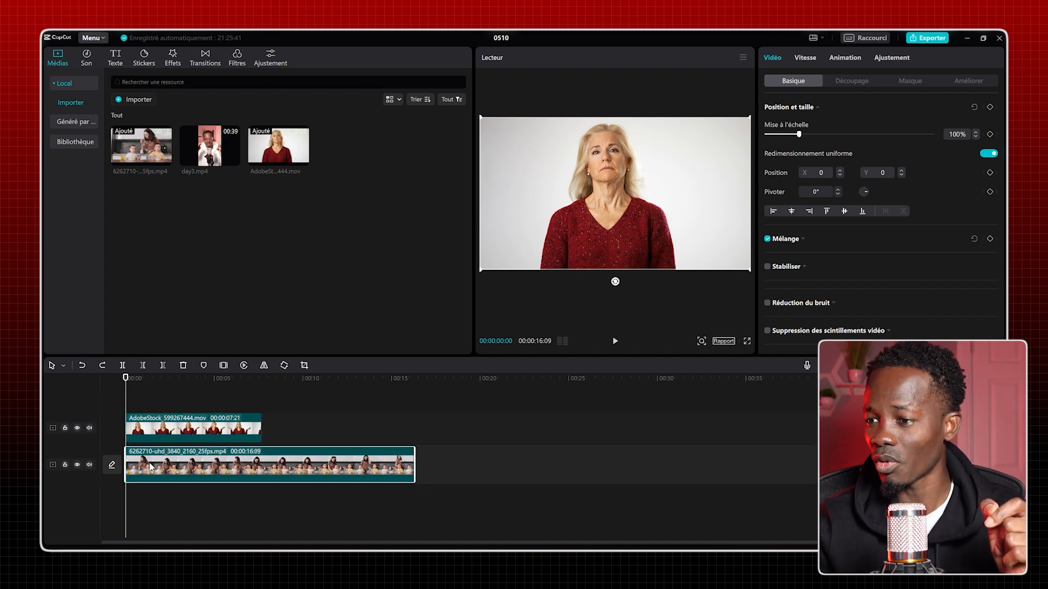
pyautogui.click(77, 428)
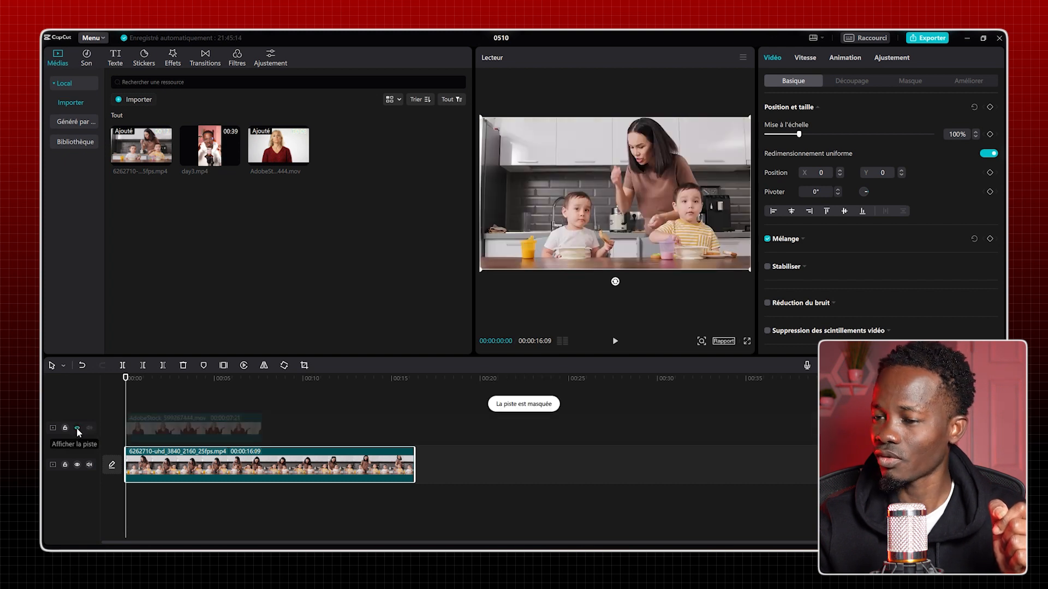
pyautogui.click(76, 428)
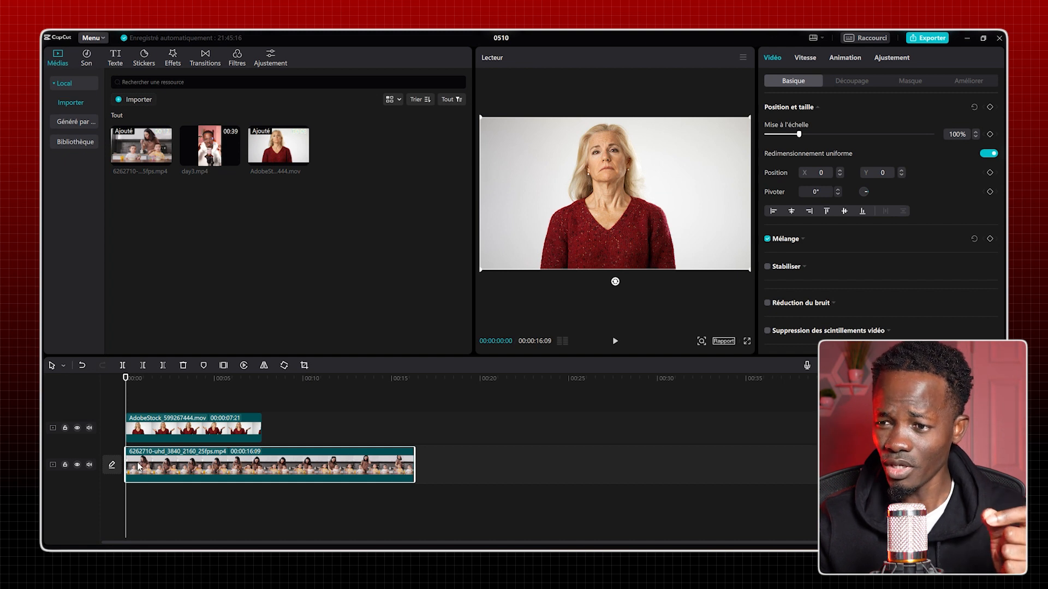
pyautogui.click(140, 435)
pyautogui.click(146, 472)
pyautogui.click(147, 435)
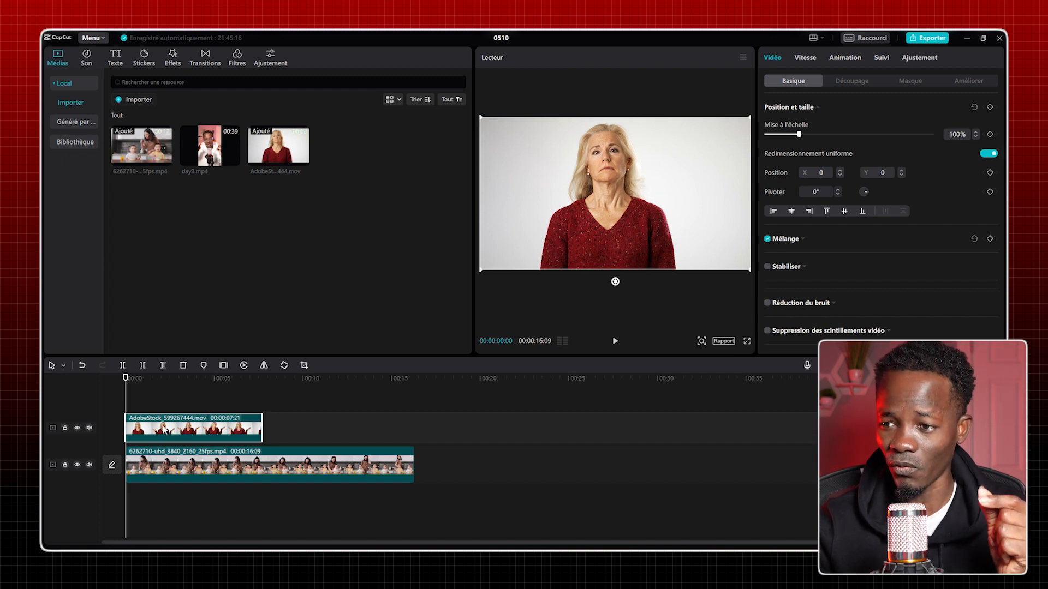
pyautogui.click(150, 474)
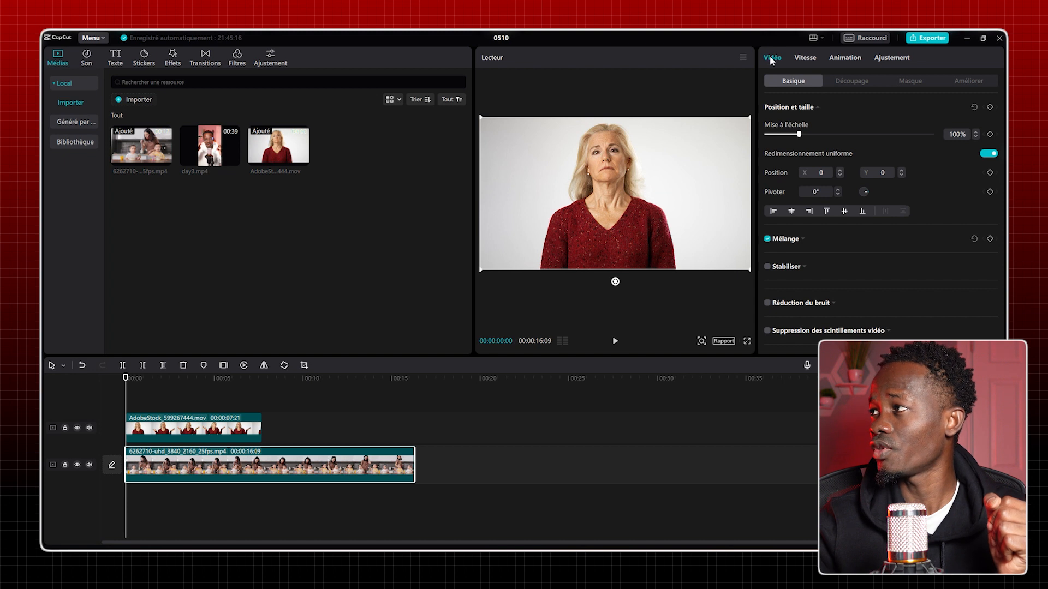
# Apply a Cercle mask to the AdobeStock clip, enlarged to about 938 × 935 and centred on the woman at about X -50, Y 46.
pyautogui.click(906, 80)
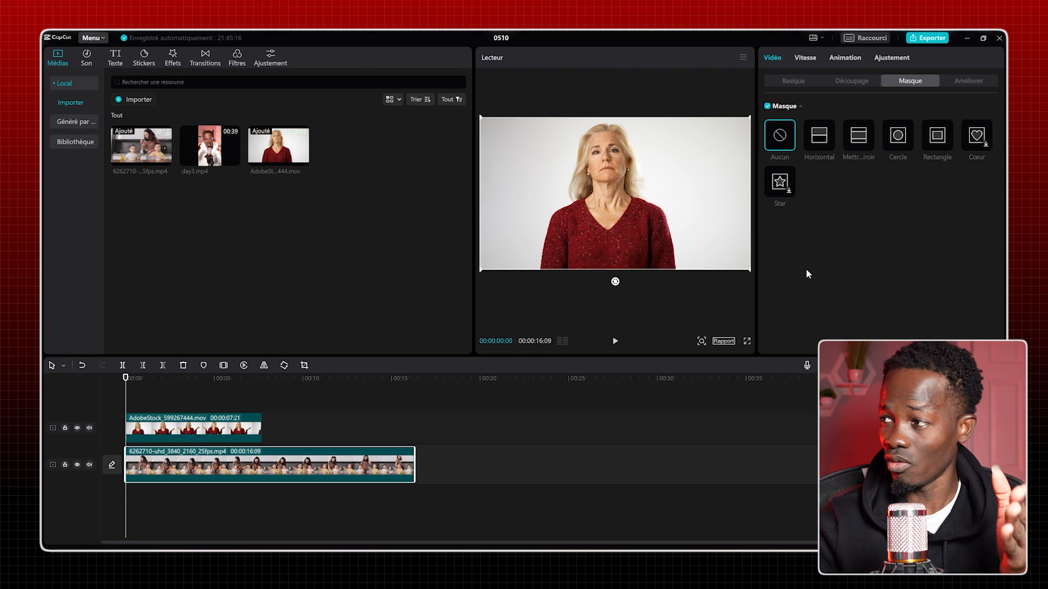
pyautogui.click(165, 434)
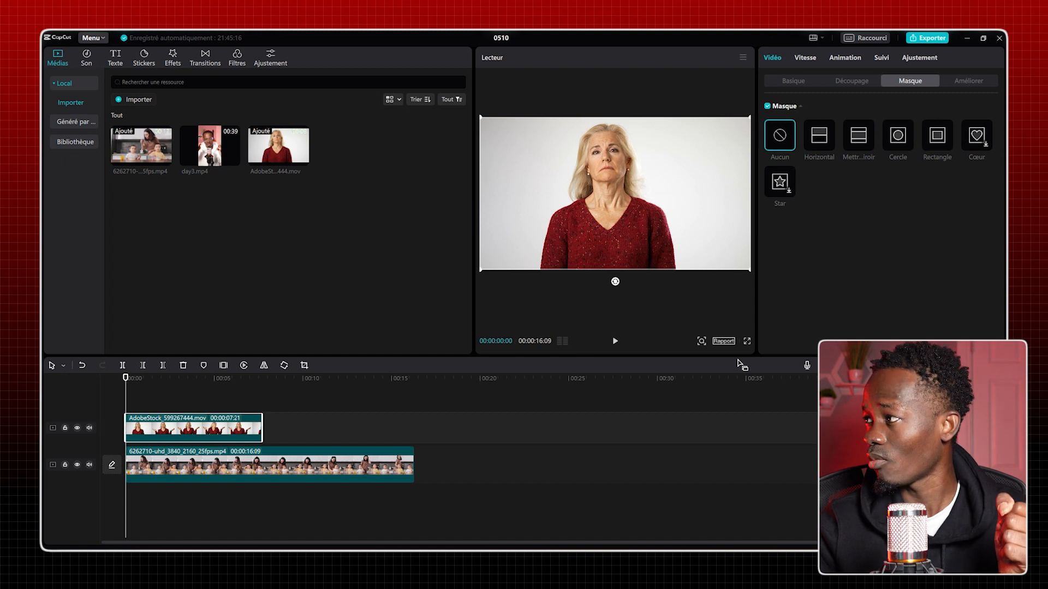
pyautogui.click(893, 143)
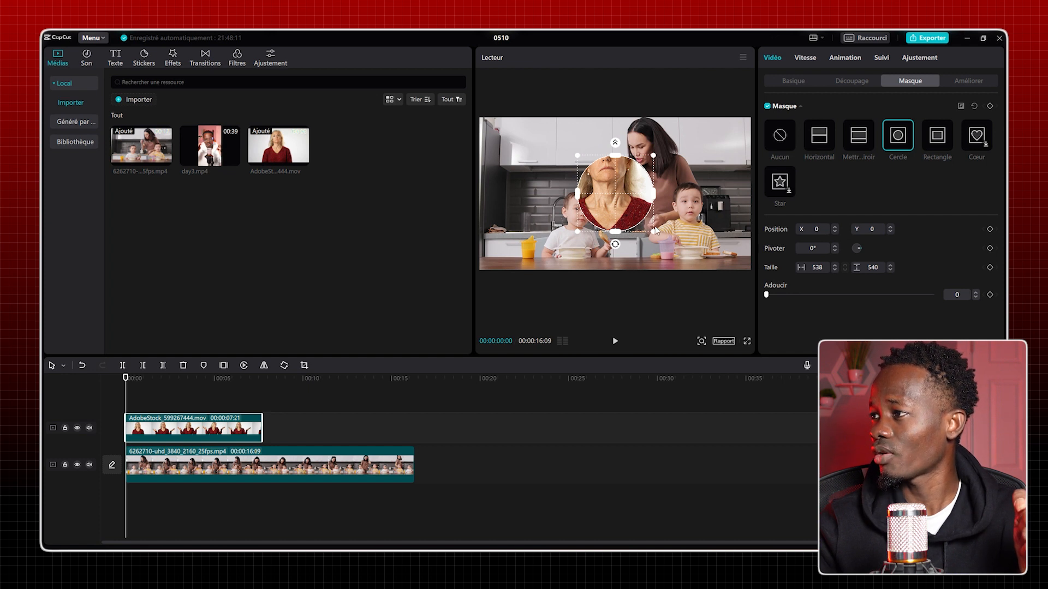
pyautogui.moveTo(655, 232); pyautogui.dragTo(693, 200)
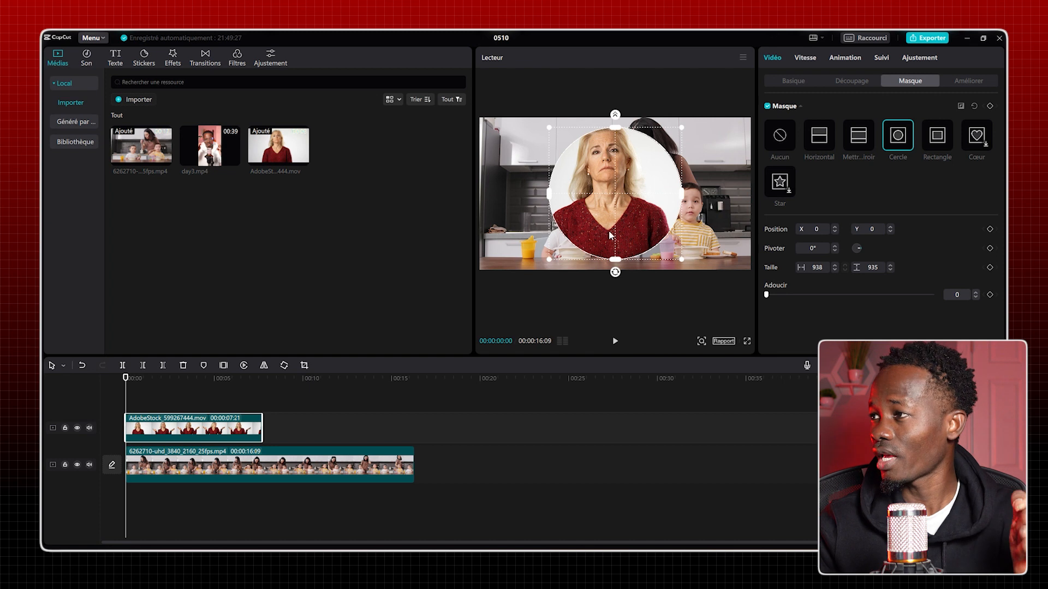
pyautogui.moveTo(625, 224); pyautogui.dragTo(619, 218)
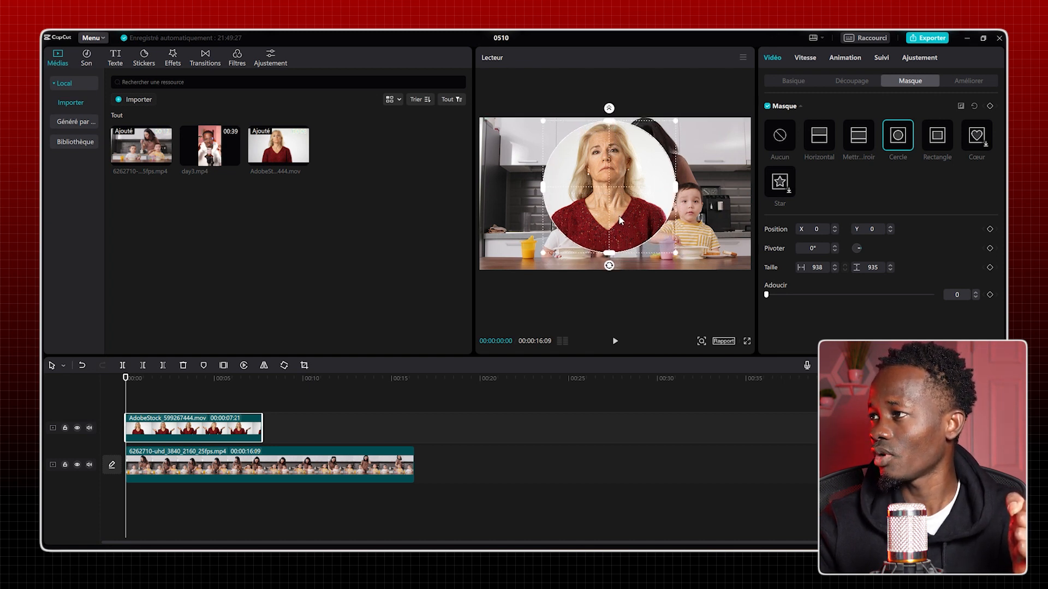
pyautogui.moveTo(620, 219); pyautogui.dragTo(619, 219)
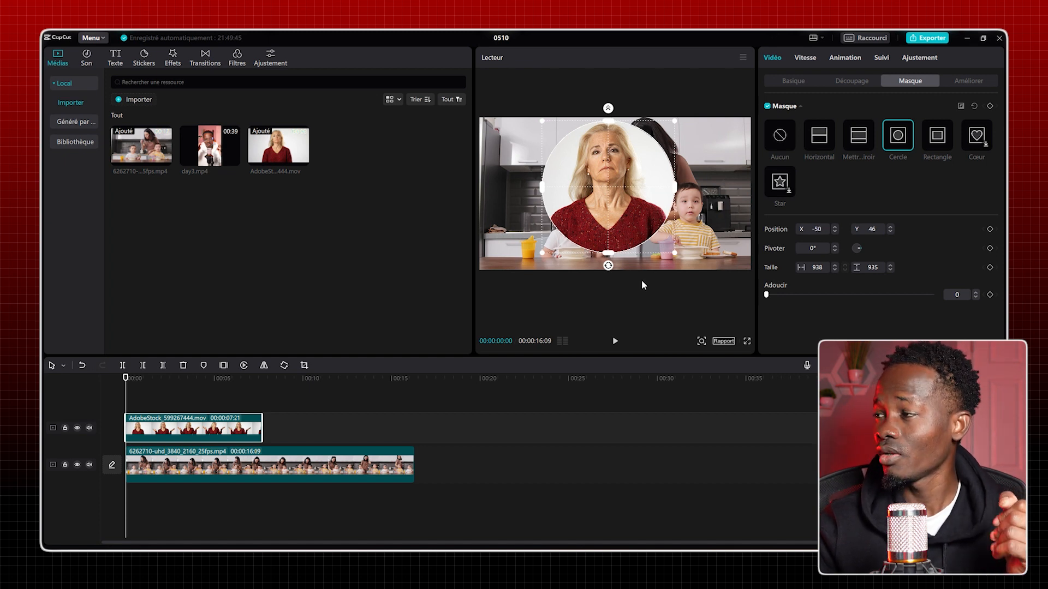
# Scale the circular AdobeStock clip to about 62%, place it in the frame's lower-right area, and preview it at 00:00:03:22.
pyautogui.click(789, 82)
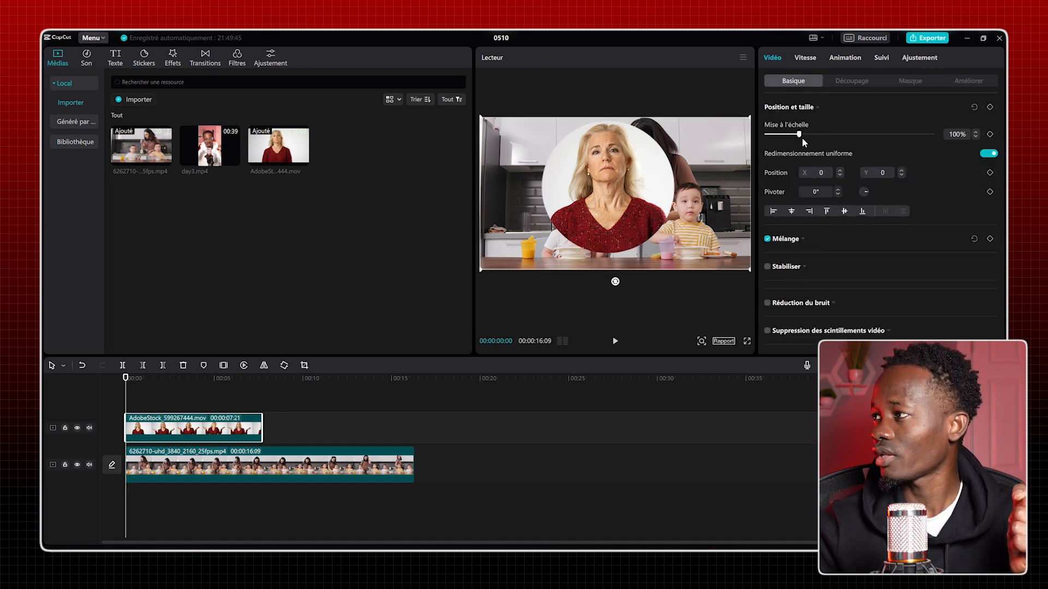
pyautogui.moveTo(799, 136); pyautogui.dragTo(787, 144)
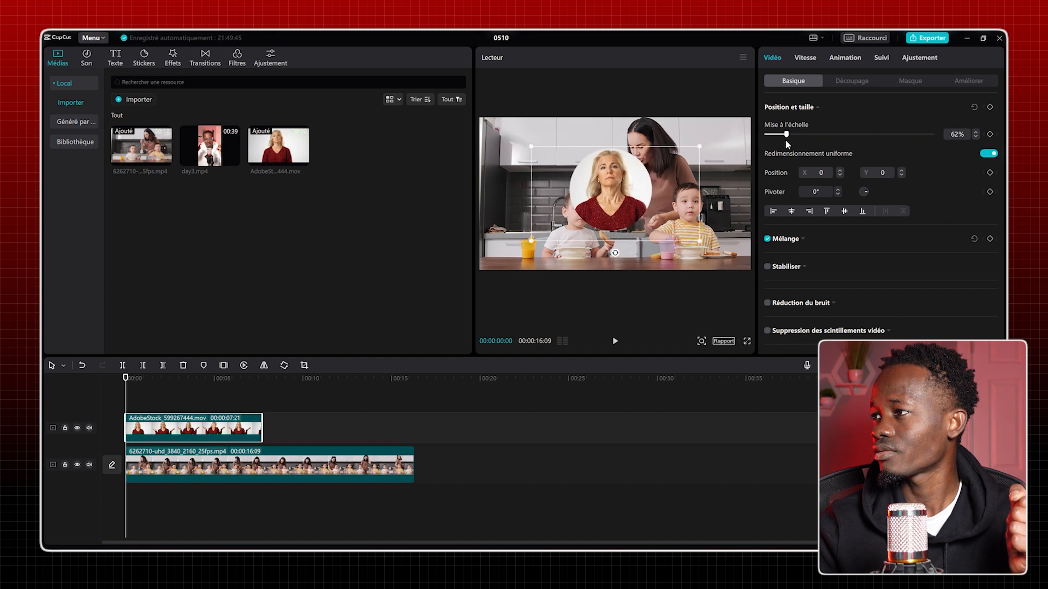
pyautogui.moveTo(621, 209); pyautogui.dragTo(691, 239)
pyautogui.click(179, 386)
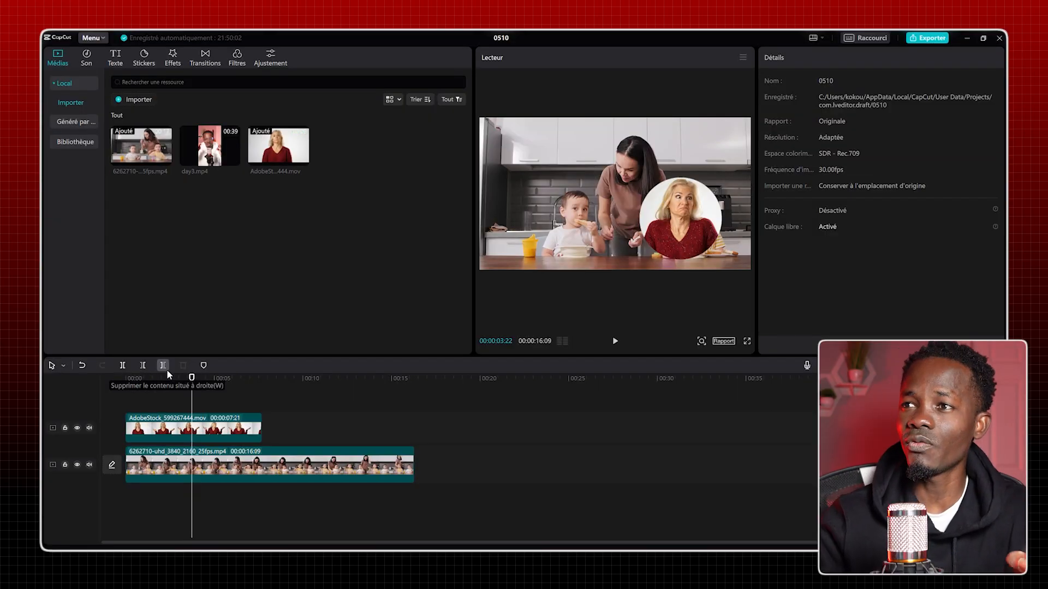
# Add day3.mp4 on a new track above the other clips from the timeline start and scale it to about 95%.
pyautogui.moveTo(209, 145); pyautogui.dragTo(124, 400)
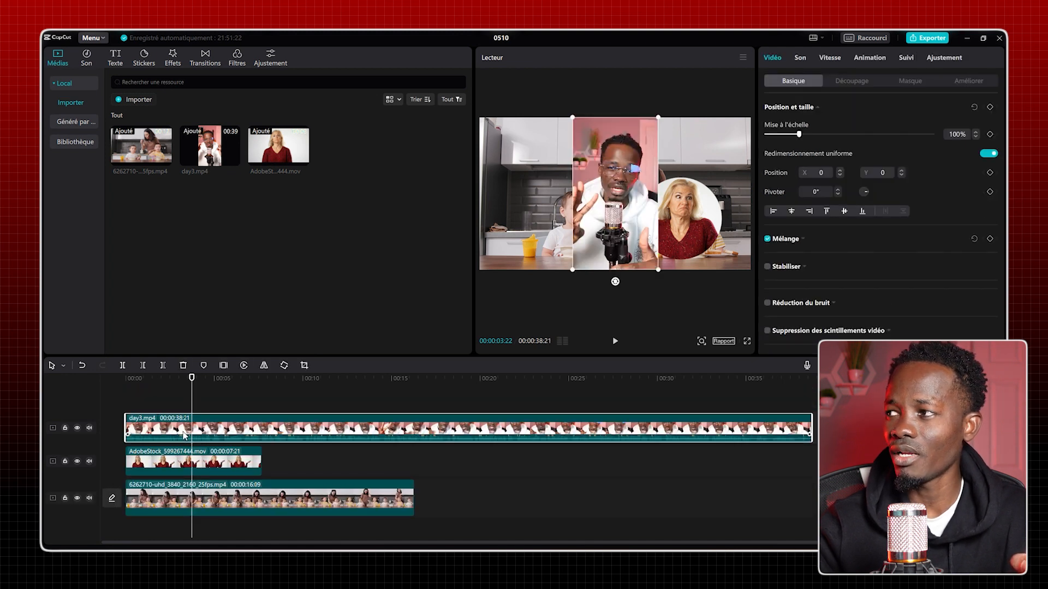
pyautogui.moveTo(662, 116); pyautogui.dragTo(661, 119)
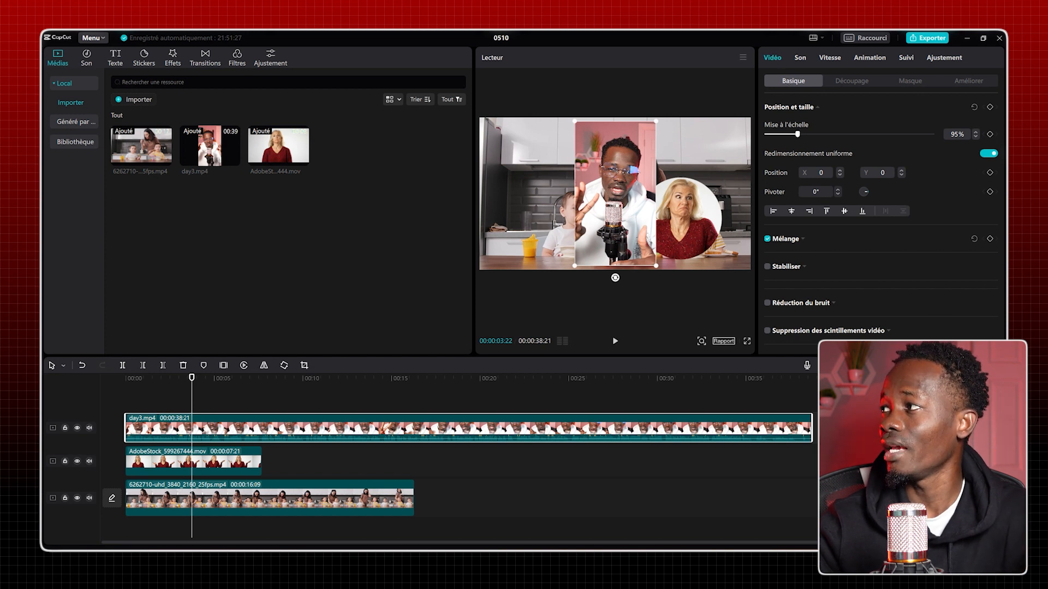
# Apply a Rectangle mask of about 2045 × 3635 to day3.mp4 with Bords arrondis at 25.
pyautogui.click(908, 80)
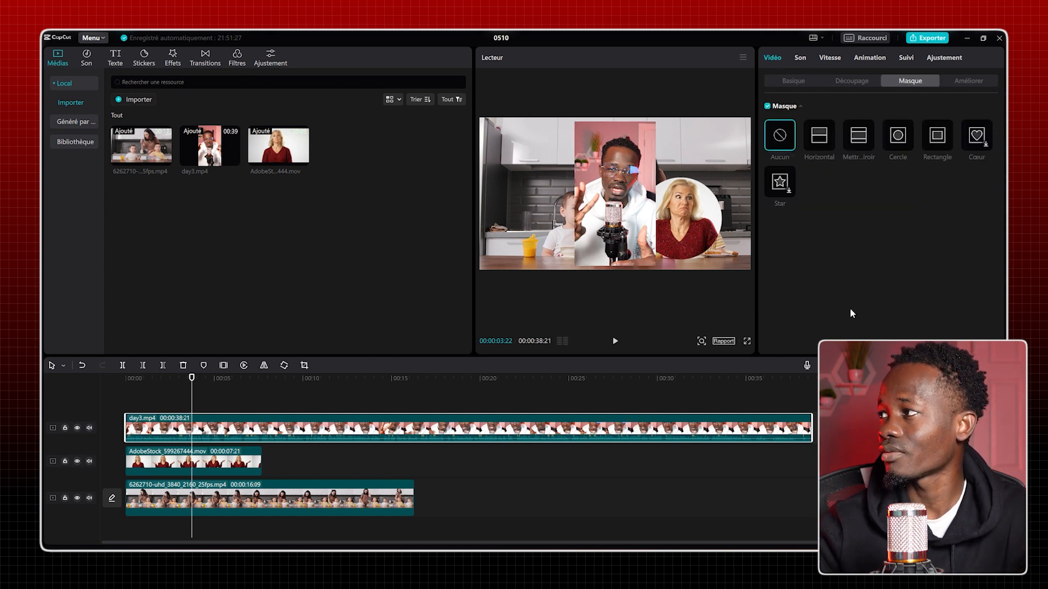
pyautogui.click(937, 136)
pyautogui.moveTo(637, 231); pyautogui.dragTo(653, 262)
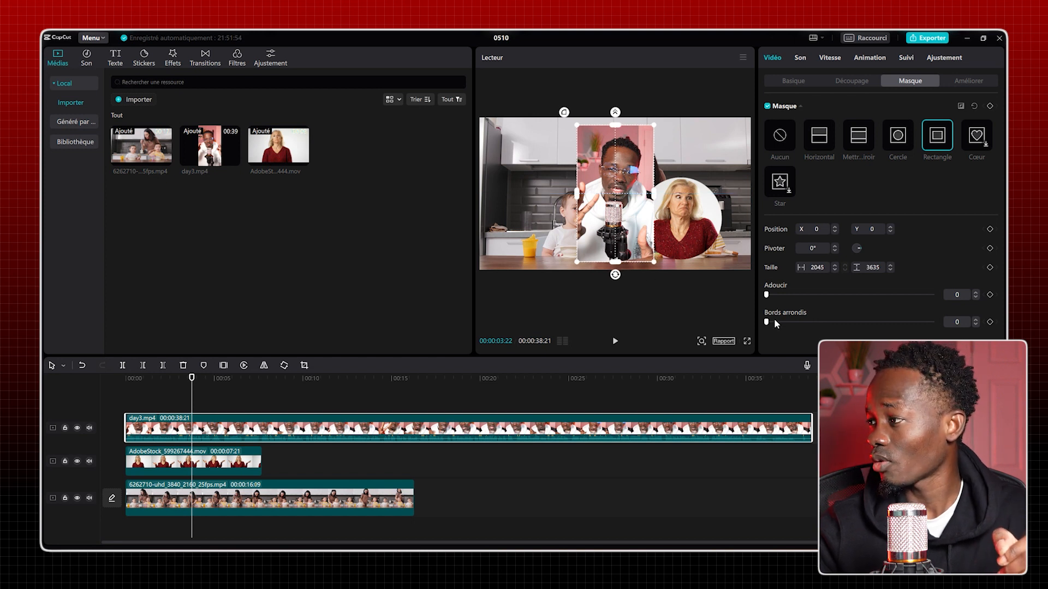
pyautogui.moveTo(767, 323); pyautogui.dragTo(809, 324)
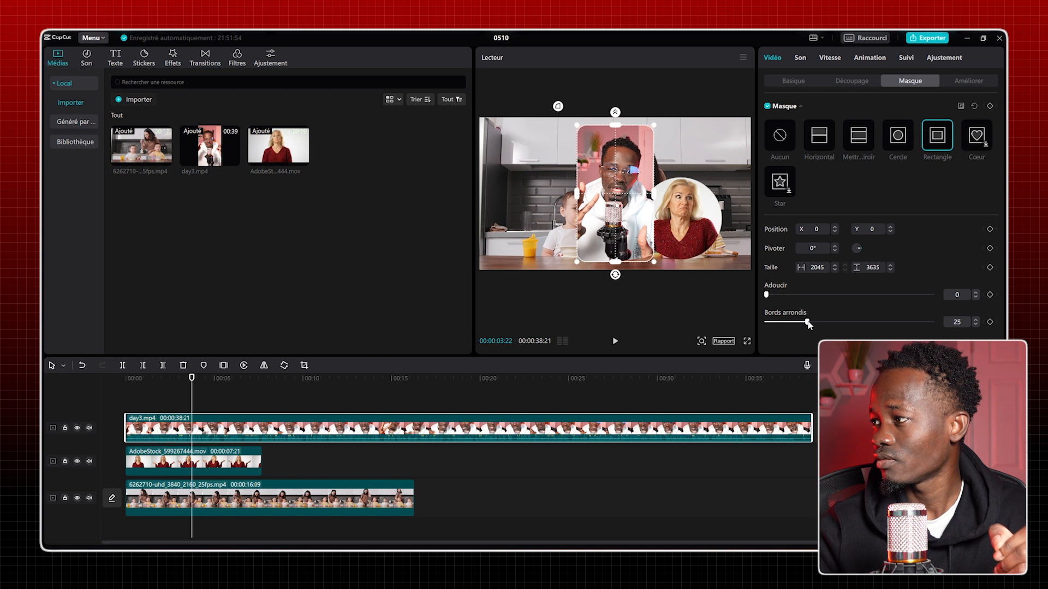
# Preview day3.mp4 at 00:00:04:12 and reduce its rectangle mask's rounded corners to 20.
pyautogui.click(294, 407)
pyautogui.click(203, 429)
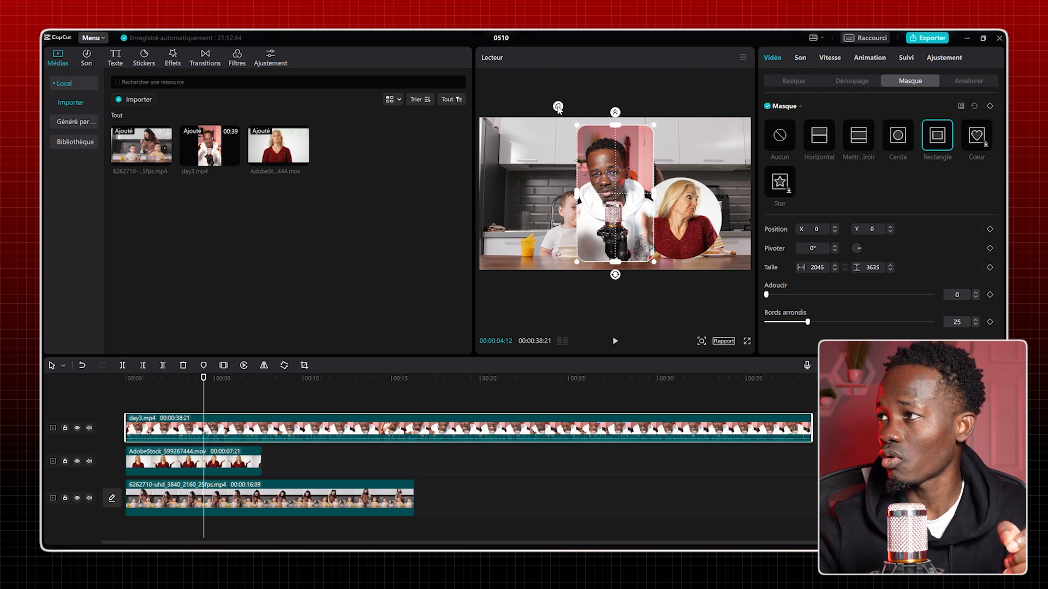
pyautogui.moveTo(559, 108)
pyautogui.mouseDown()
pyautogui.moveTo(537, 94)
pyautogui.moveTo(559, 109)
pyautogui.mouseUp()
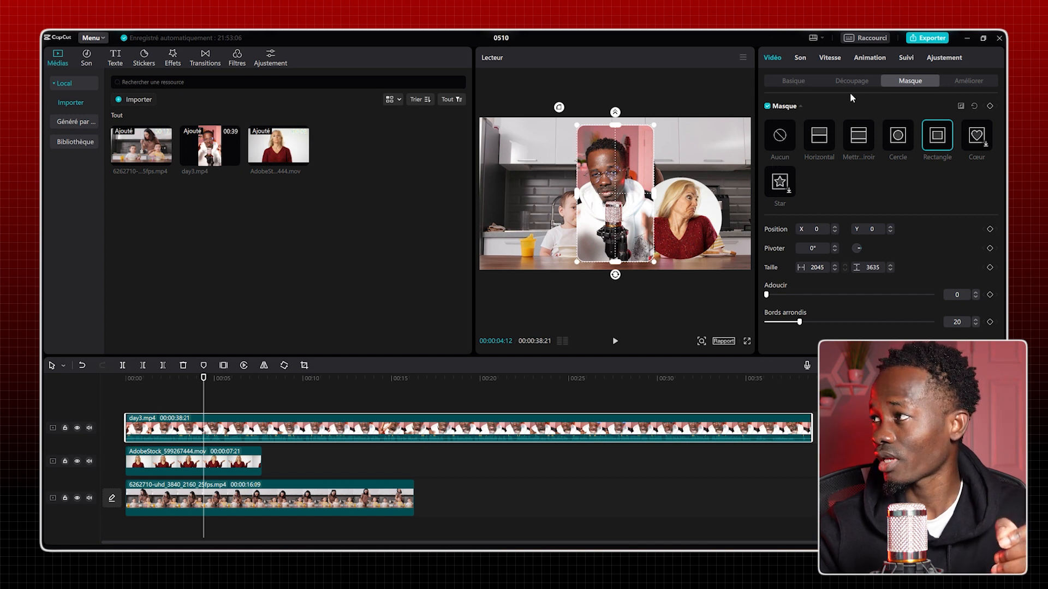
pyautogui.click(788, 80)
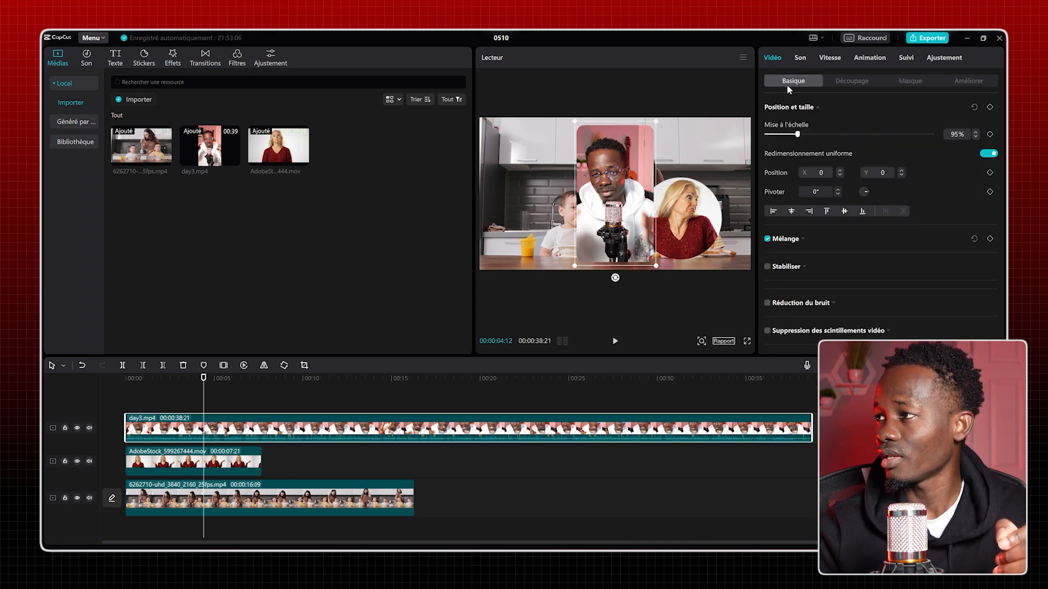
pyautogui.click(270, 383)
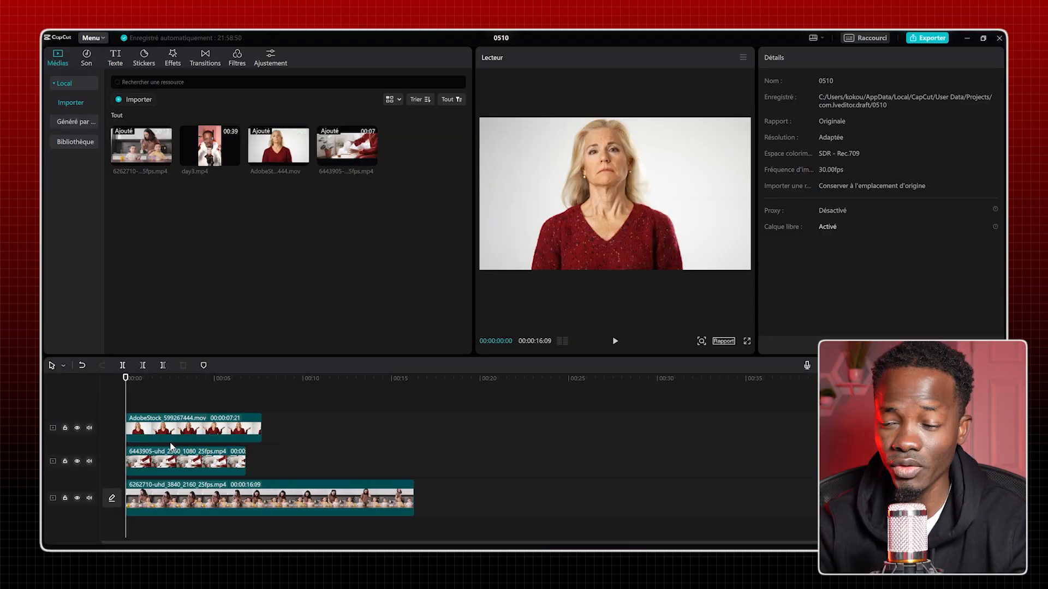
# Apply a Horizontal mask to the AdobeStock clip, rotated to about -78° and moved to about X 274, Y 118.
pyautogui.click(204, 433)
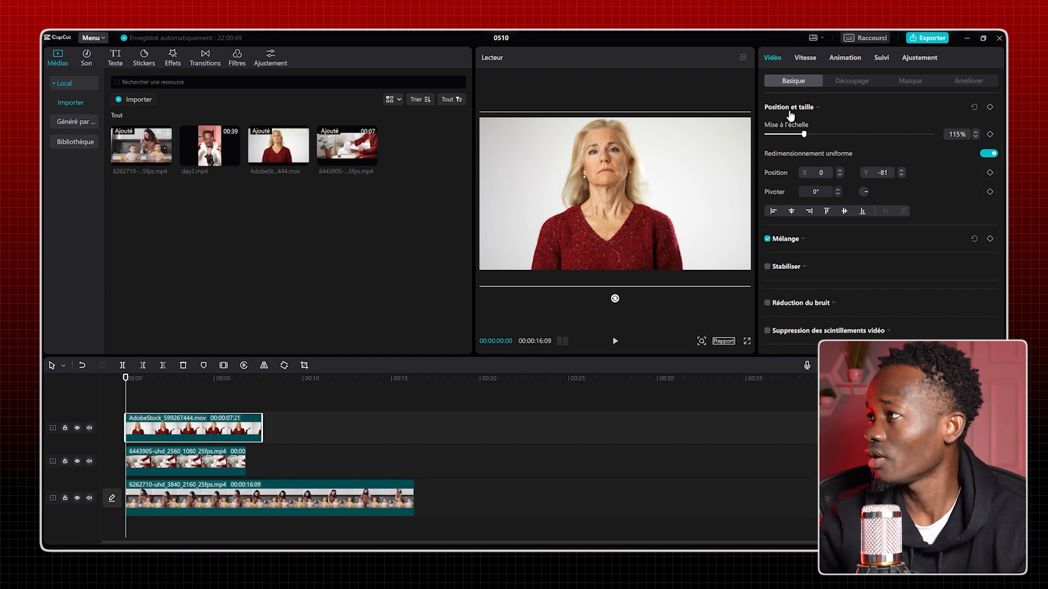
pyautogui.click(902, 79)
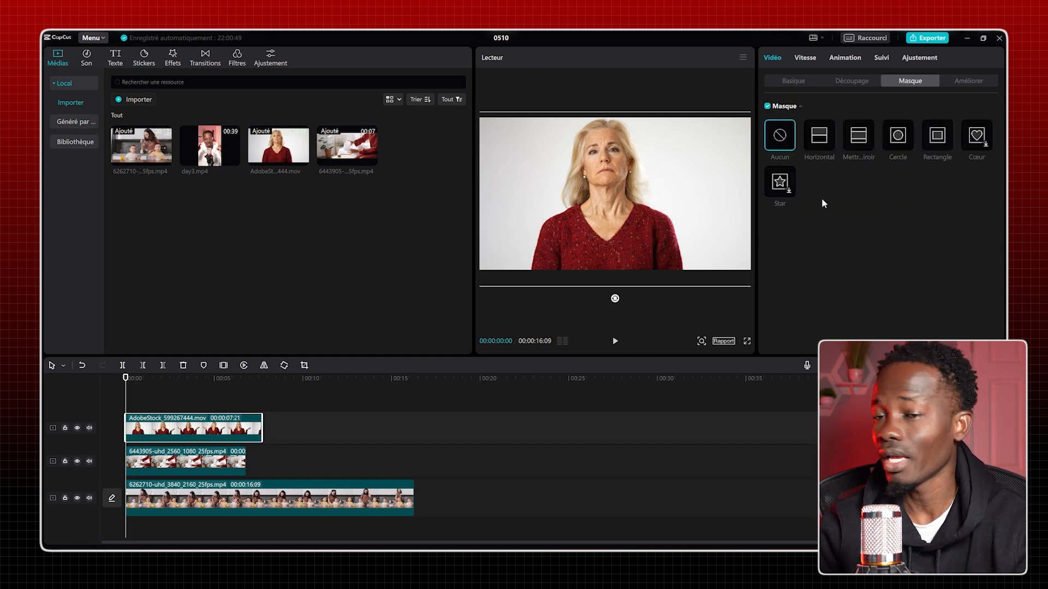
pyautogui.click(819, 137)
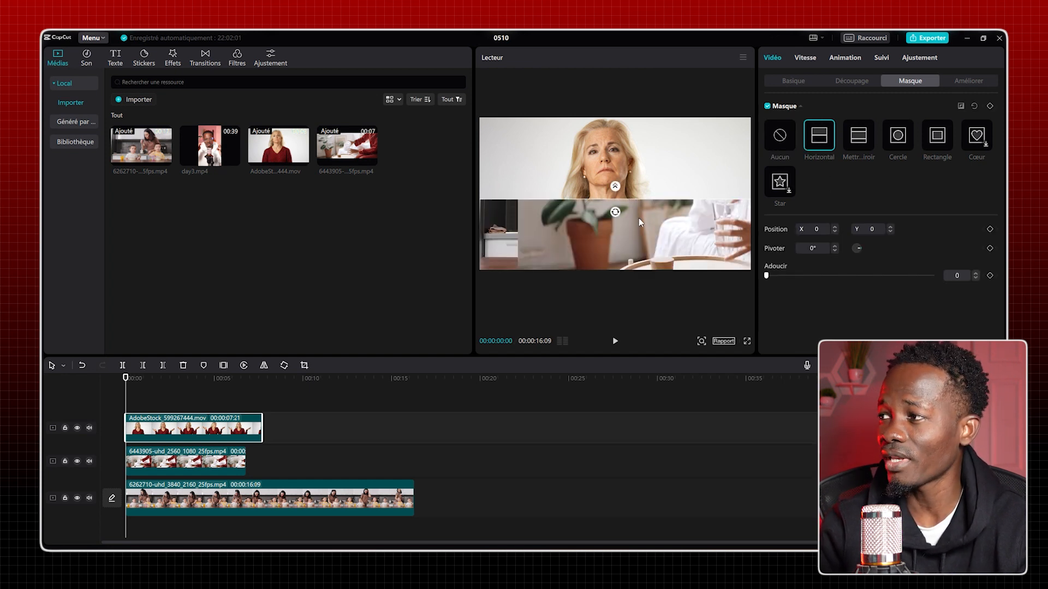
pyautogui.moveTo(615, 214); pyautogui.dragTo(666, 220)
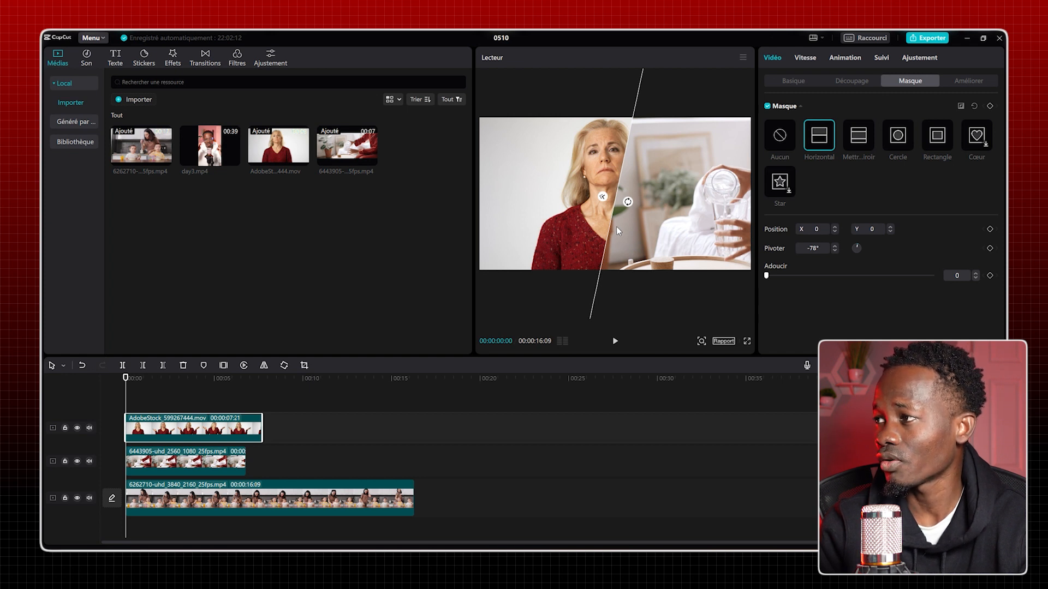
pyautogui.moveTo(618, 227); pyautogui.dragTo(650, 213)
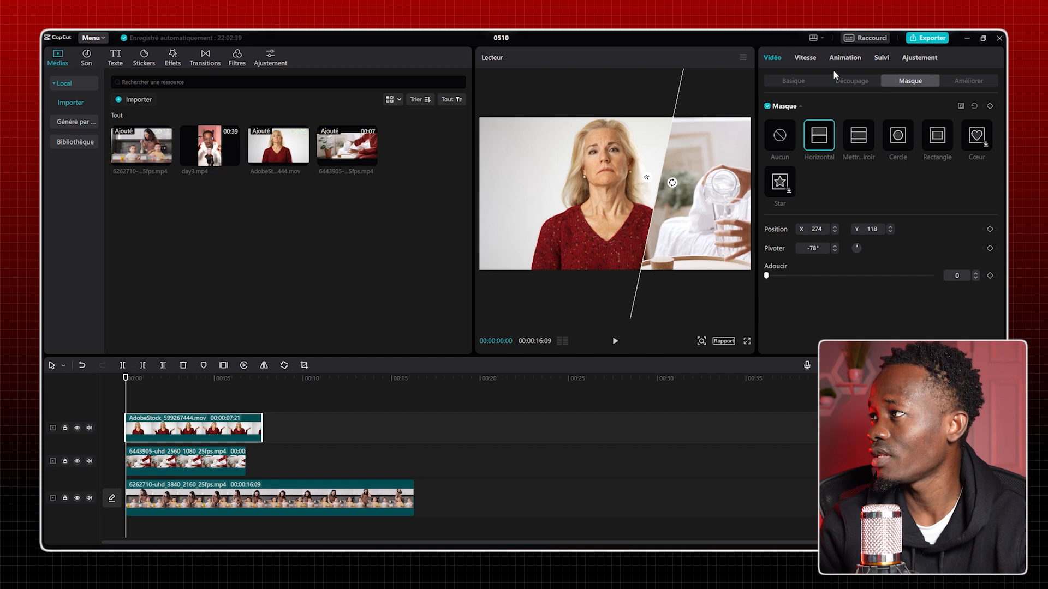
# Shift the masked AdobeStock clip to the frame's left side, at about X -1087, Y -41.
pyautogui.click(794, 80)
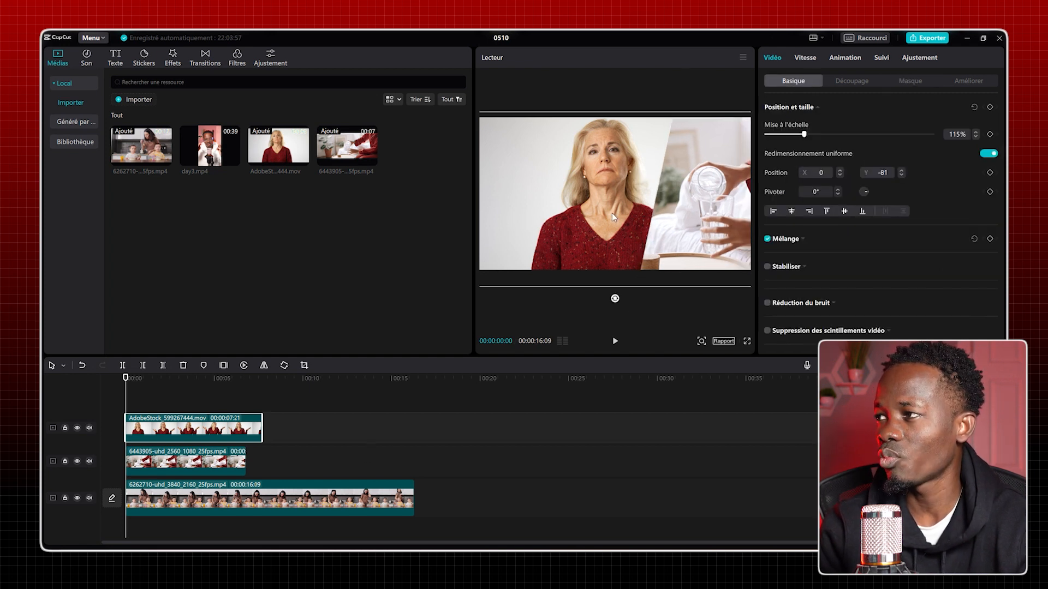
pyautogui.moveTo(610, 213); pyautogui.dragTo(537, 211)
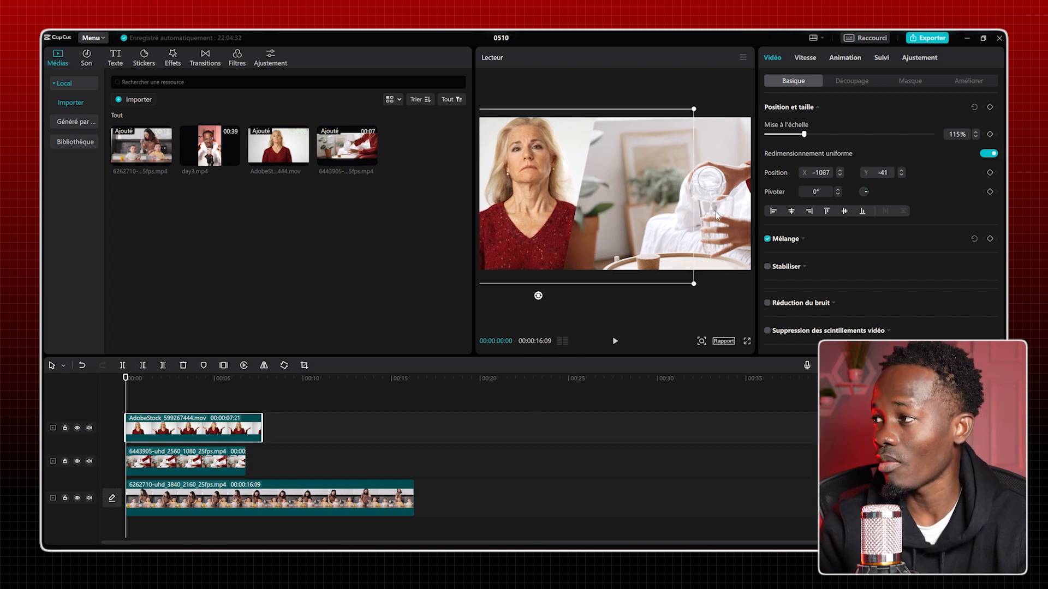
# Apply a Horizontal mask to the 6443905 clip, rotated to about 104° and moved to about X -164, Y 24, revealing the kitchen clip between.
pyautogui.click(164, 463)
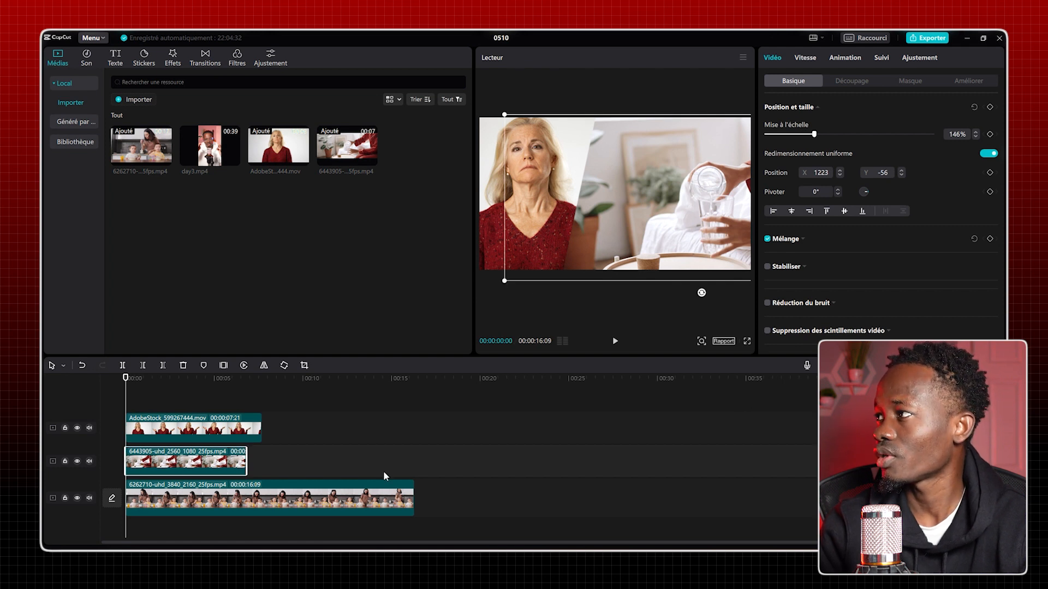
pyautogui.click(902, 82)
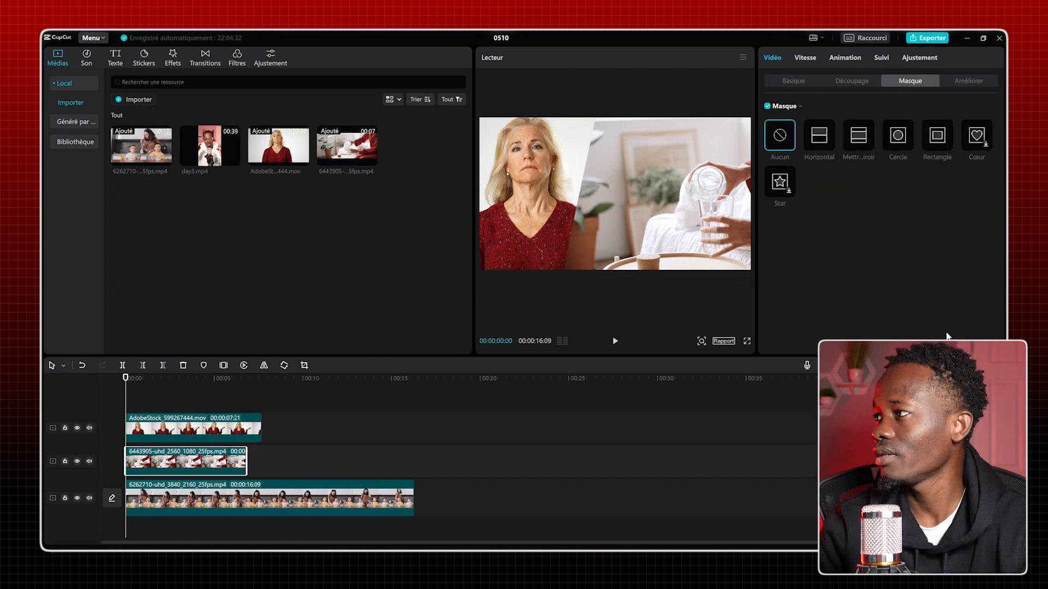
pyautogui.click(823, 143)
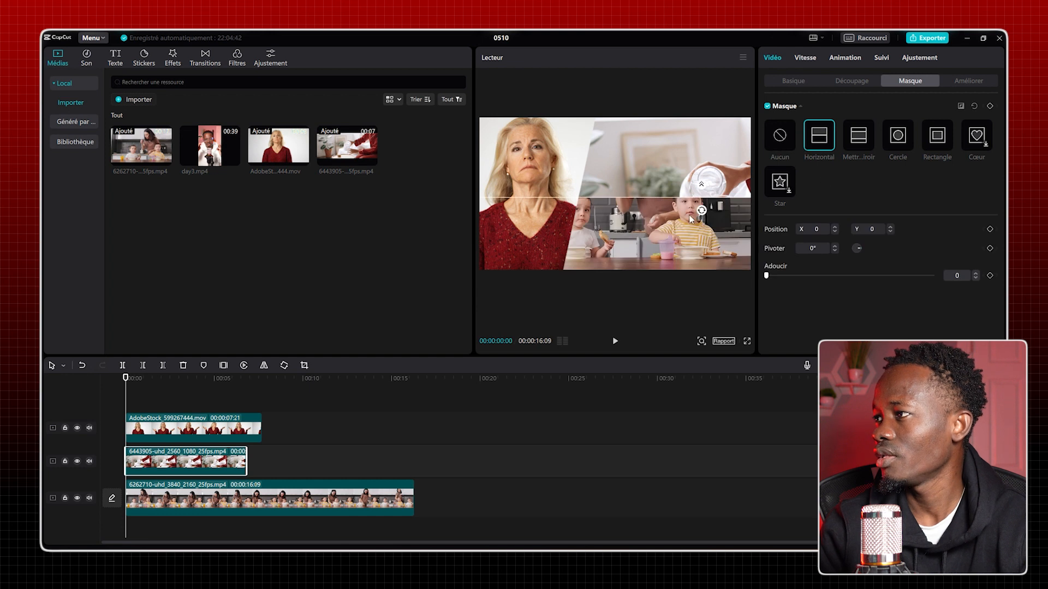
pyautogui.moveTo(703, 214); pyautogui.dragTo(688, 197)
pyautogui.moveTo(708, 252); pyautogui.dragTo(682, 253)
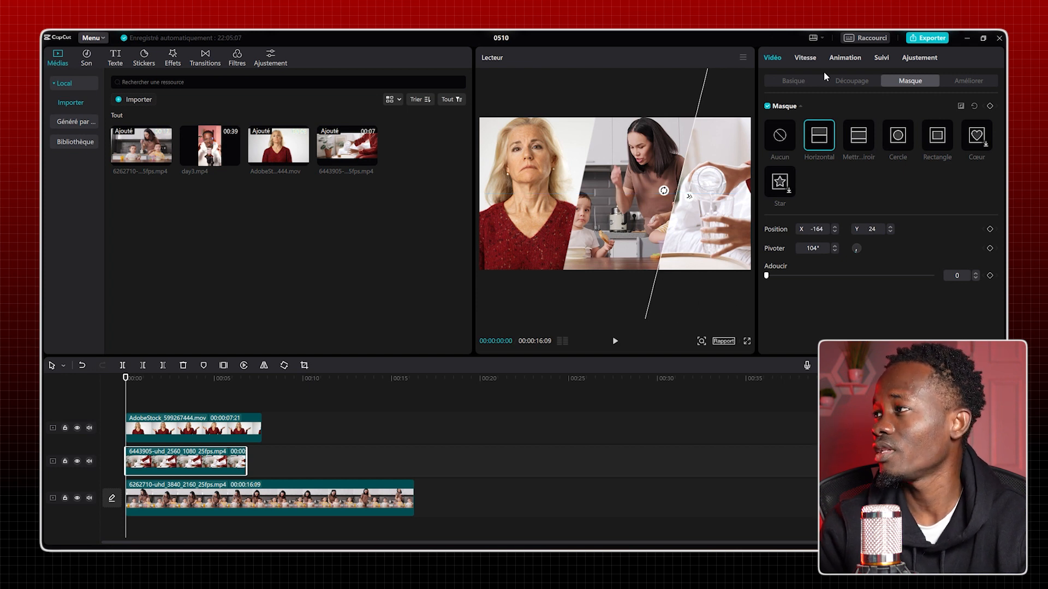
pyautogui.click(793, 80)
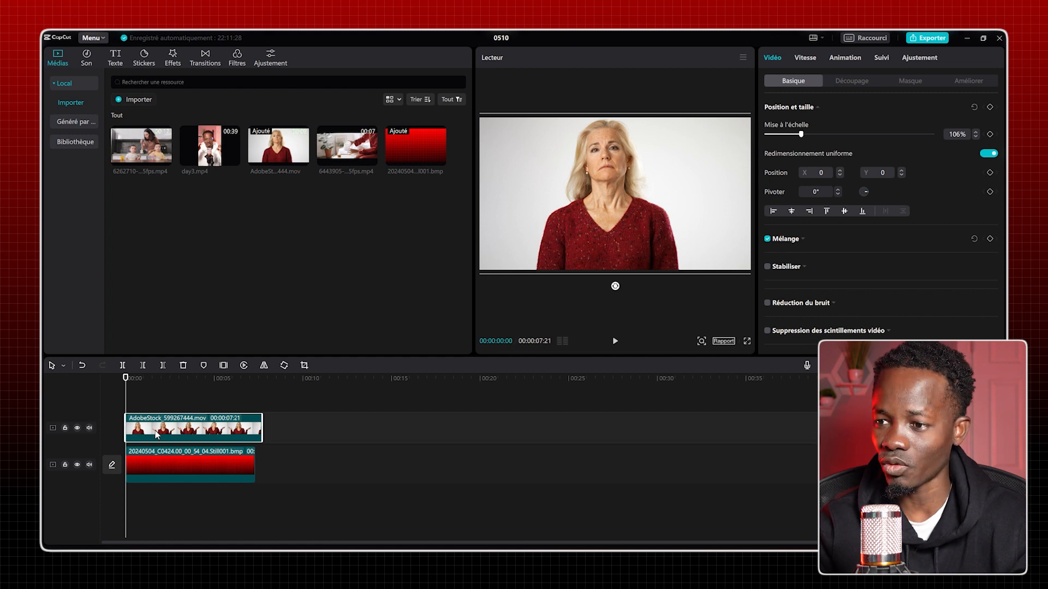
# Duplicate the AdobeStock clip onto the track above and enable automatic cutout on the upper copy.
pyautogui.moveTo(150, 430)
pyautogui.mouseDown()
pyautogui.moveTo(153, 396)
pyautogui.moveTo(158, 424)
pyautogui.mouseUp()
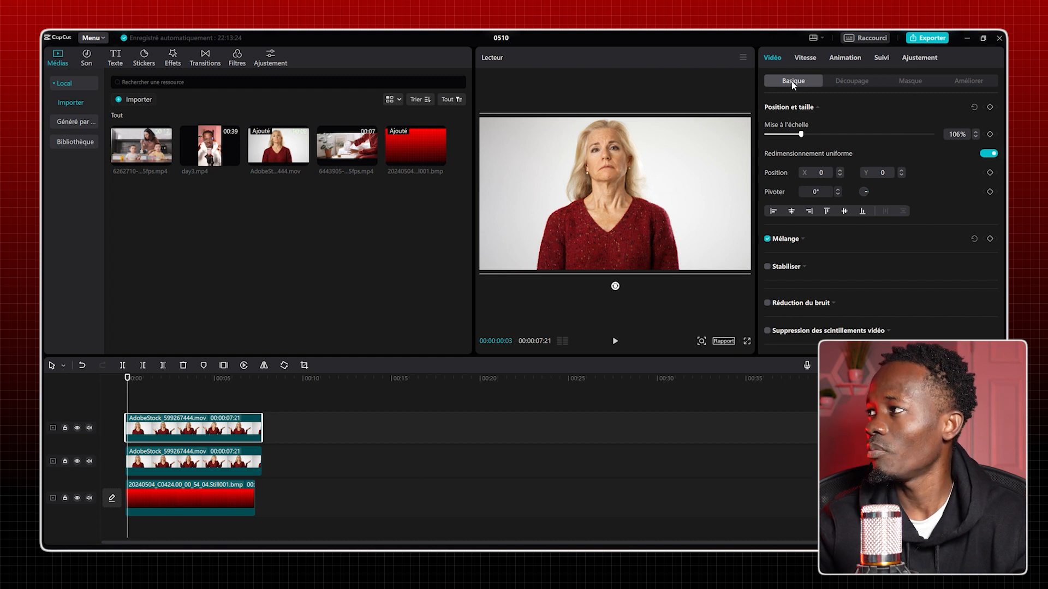
pyautogui.click(853, 81)
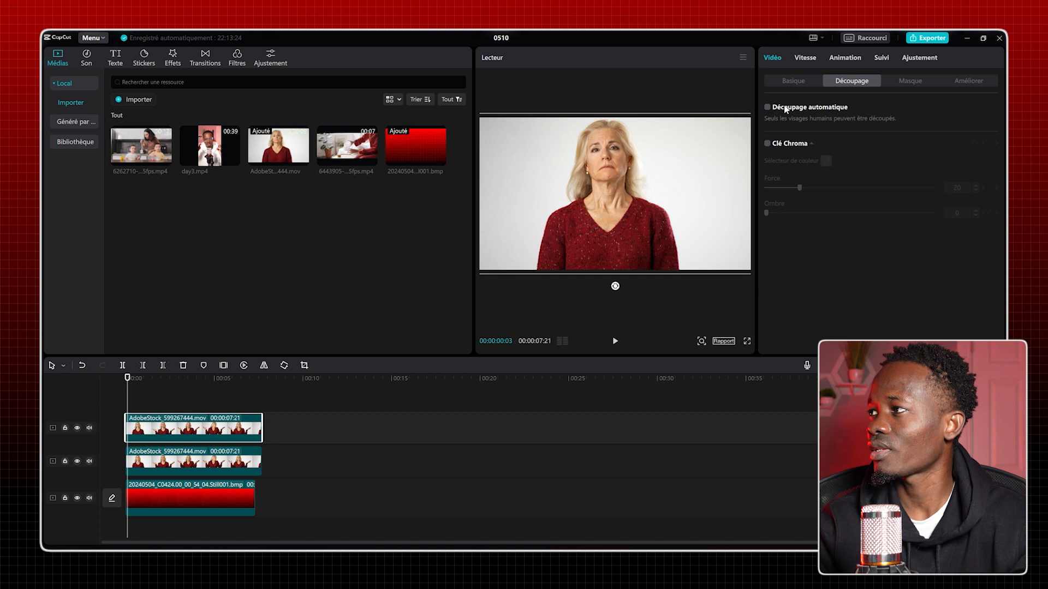
pyautogui.click(767, 107)
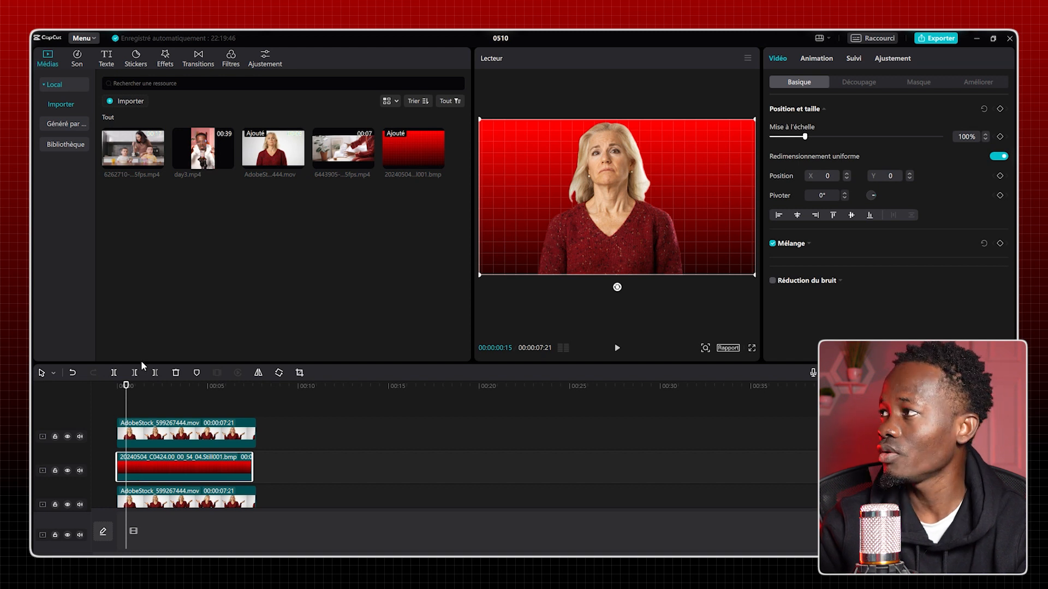
# Apply a Circle mask to the red background image and shrink it to about 374 × 376 at the centre.
pyautogui.click(910, 83)
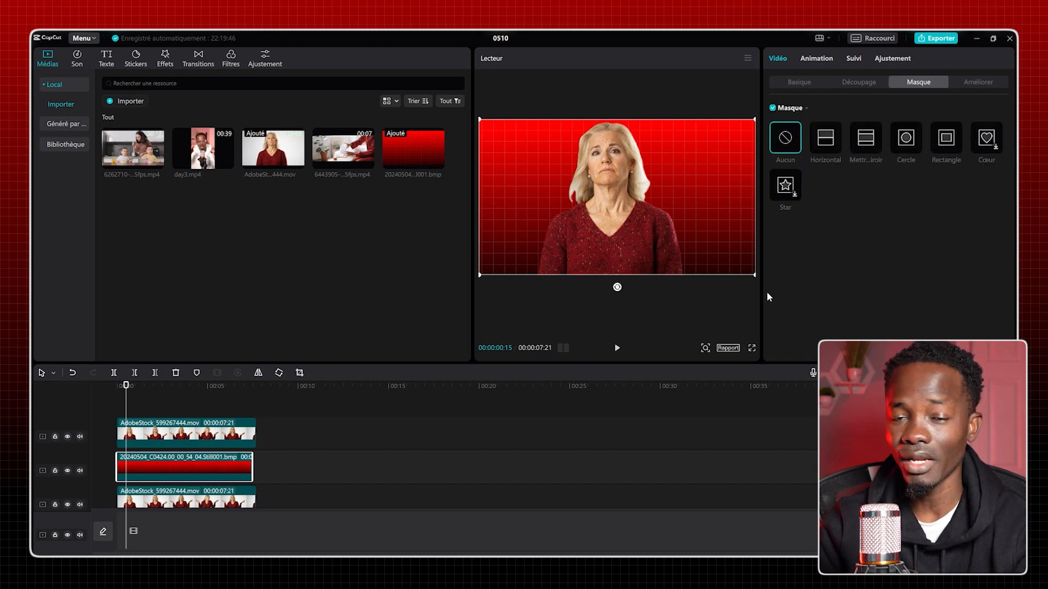
pyautogui.click(906, 140)
pyautogui.moveTo(657, 238); pyautogui.dragTo(629, 214)
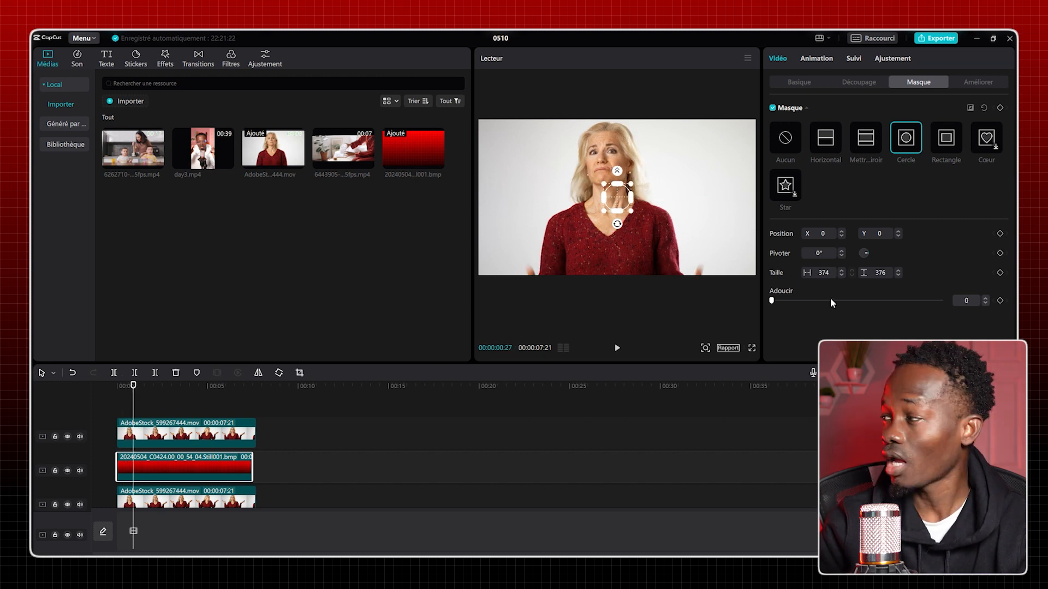
# Keyframe the circle mask at 00:00:00:27, then enlarge it to about 4908 × 4930 at 00:00:01:17.
pyautogui.click(1000, 107)
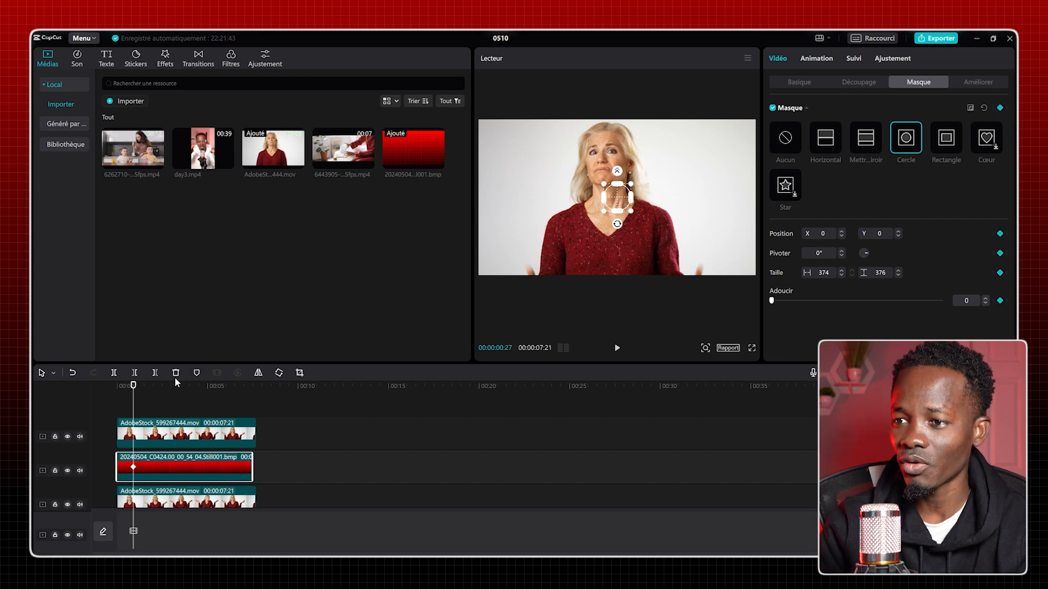
pyautogui.moveTo(132, 386)
pyautogui.mouseDown()
pyautogui.moveTo(154, 386)
pyautogui.moveTo(145, 387)
pyautogui.mouseUp()
pyautogui.moveTo(632, 213); pyautogui.dragTo(795, 355)
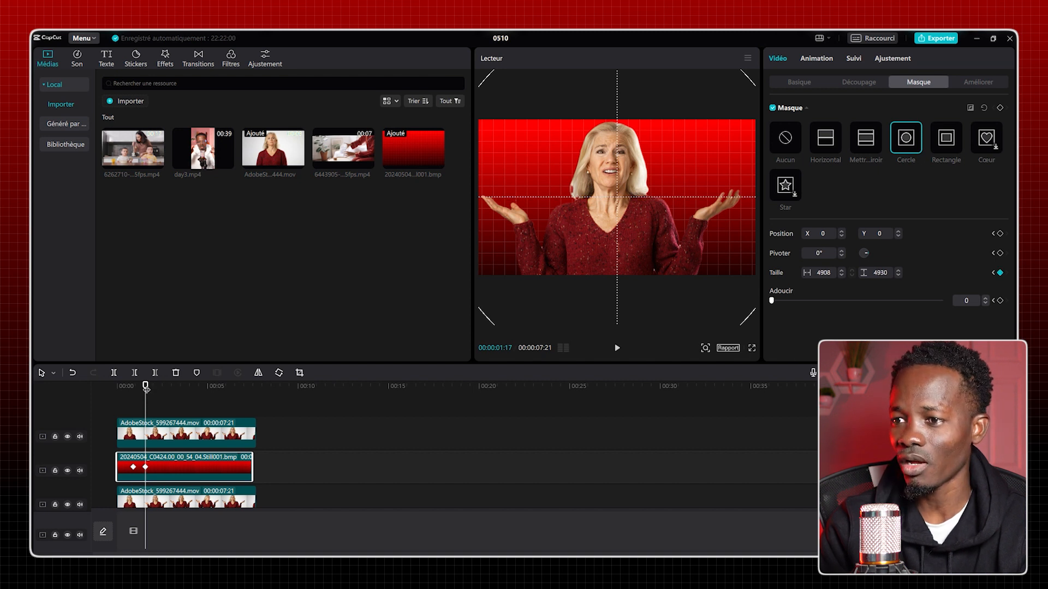
# Play back the circular background reveal from the start of the timeline.
pyautogui.moveTo(146, 387); pyautogui.dragTo(119, 387)
pyautogui.press('space')
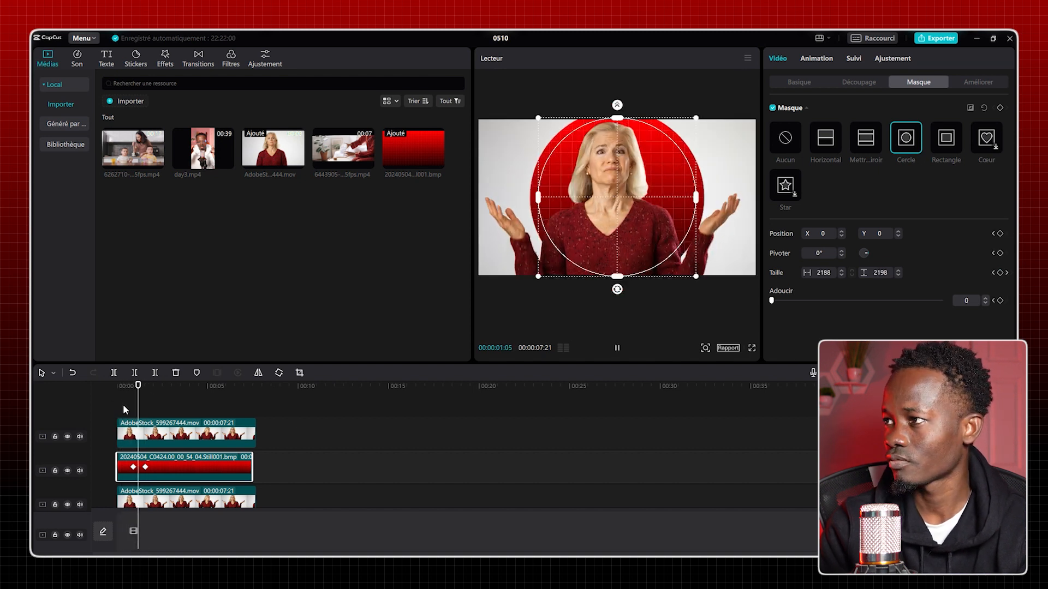
pyautogui.press('space')
# Set the circle mask's feather to 2 at the first keyframe and play back the reveal.
pyautogui.click(134, 391)
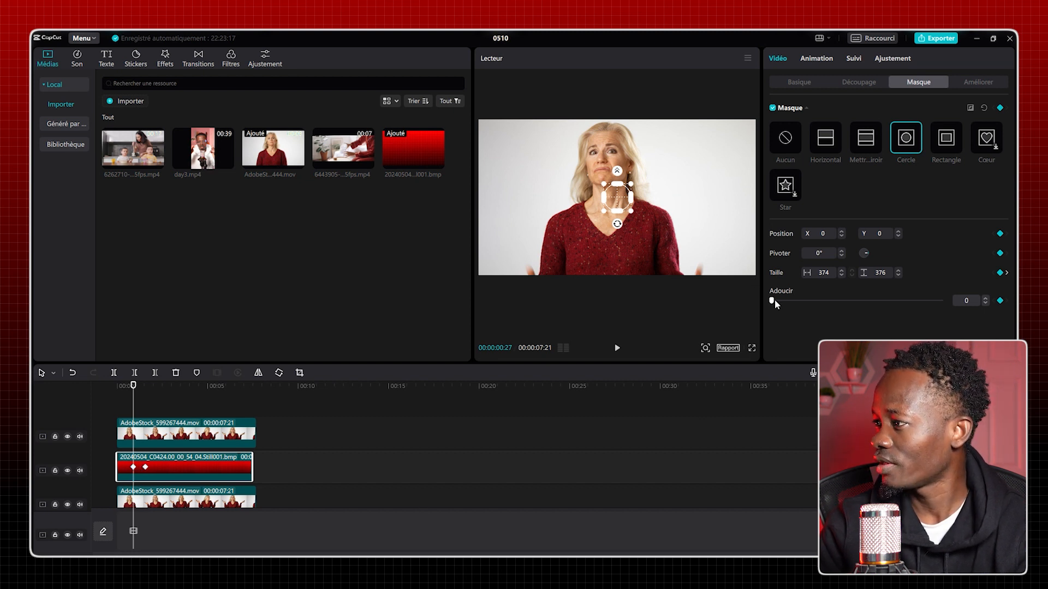
pyautogui.click(987, 300)
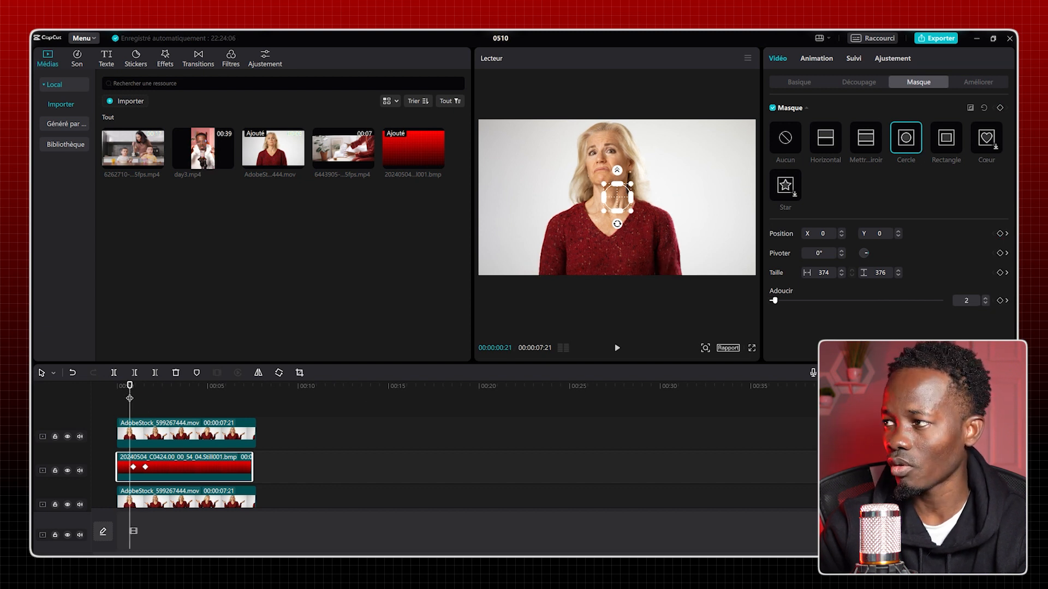
pyautogui.press('space')
pyautogui.press('space')
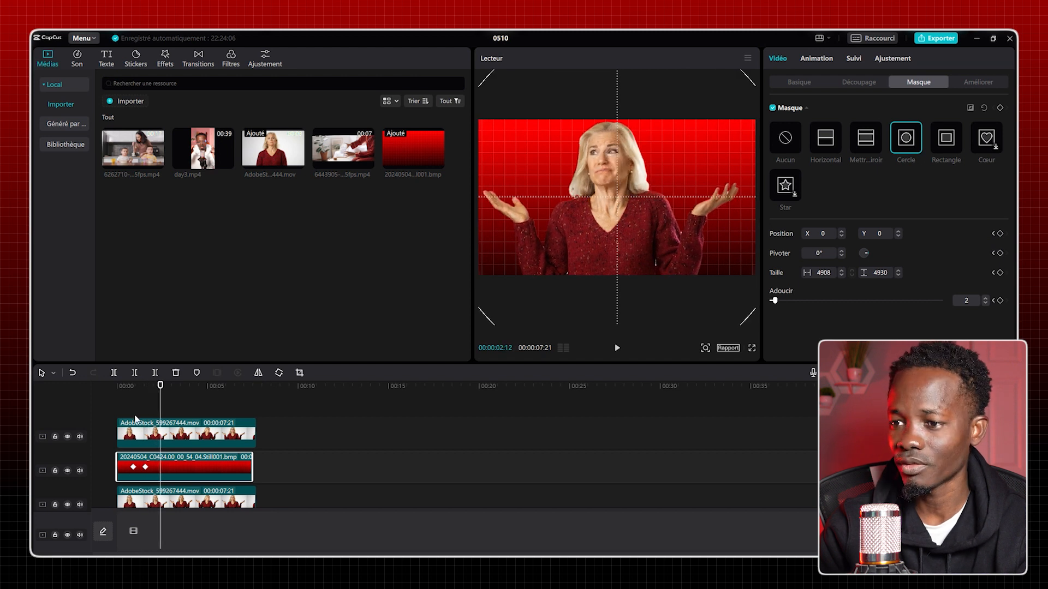
pyautogui.click(131, 392)
pyautogui.press('space')
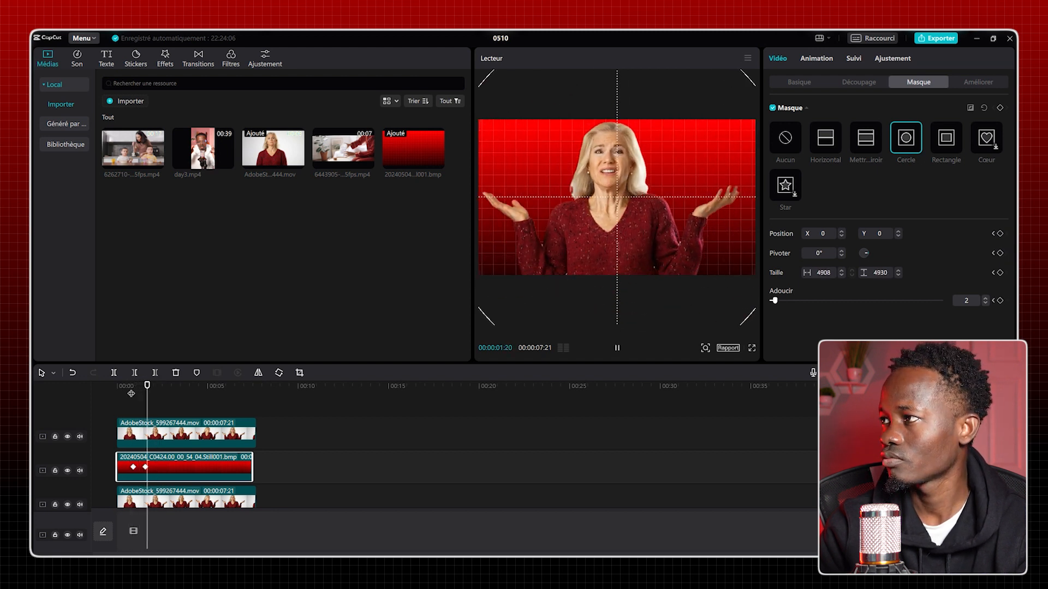
pyautogui.press('space')
# Move the red image's second mask keyframe earlier to about 00:00:01:08 and preview the faster reveal.
pyautogui.click(150, 394)
pyautogui.click(146, 467)
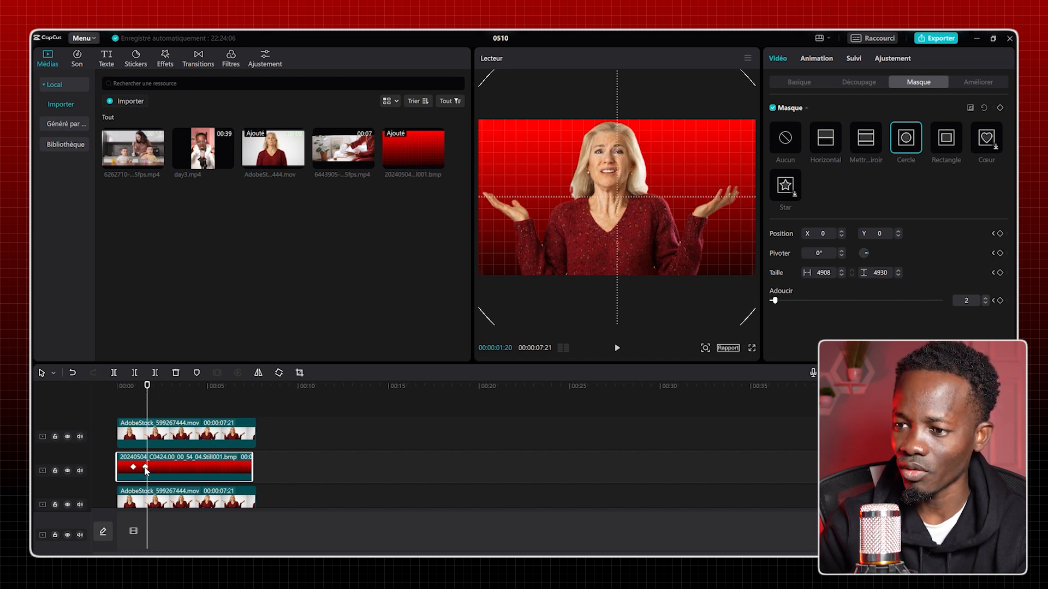
pyautogui.moveTo(146, 468); pyautogui.dragTo(142, 468)
pyautogui.moveTo(146, 396); pyautogui.dragTo(130, 412)
pyautogui.press('space')
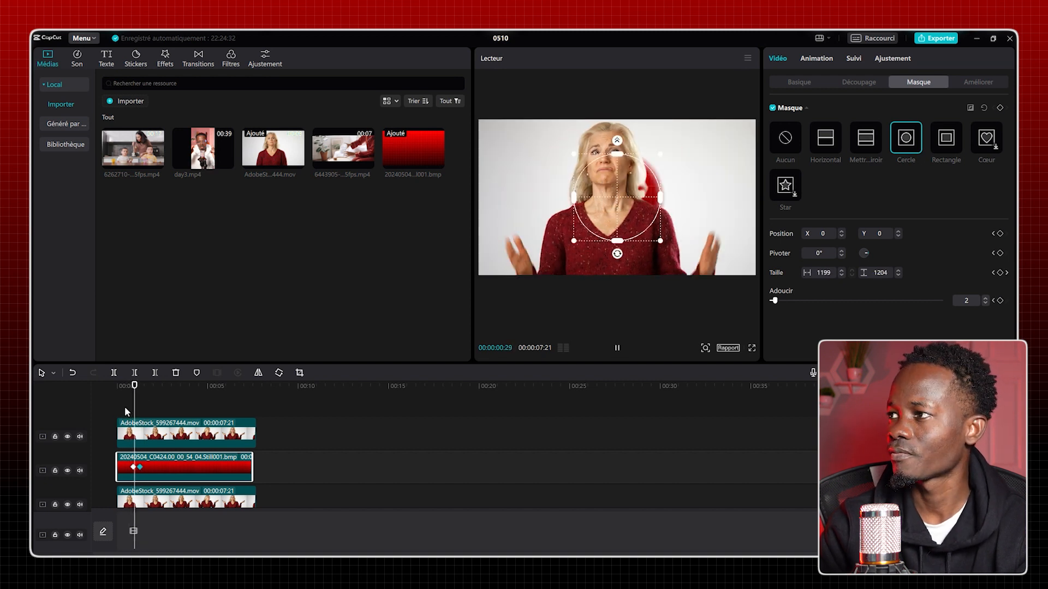
pyautogui.click(134, 406)
pyautogui.press('space')
pyautogui.click(133, 407)
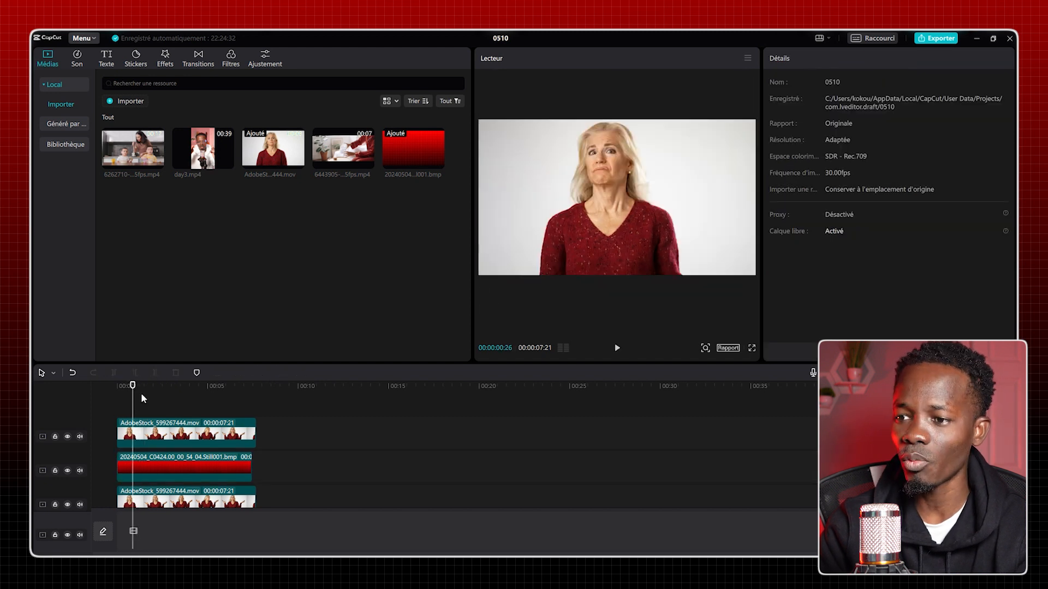
# Bring the red image's second mask keyframe even closer to the first and replay the reveal.
pyautogui.click(134, 473)
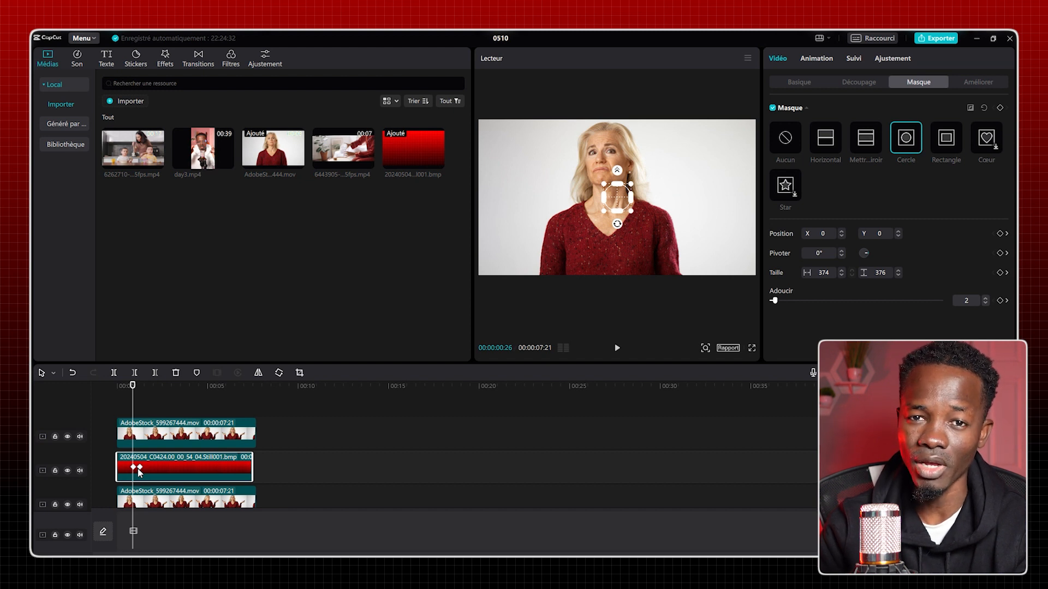
pyautogui.click(139, 469)
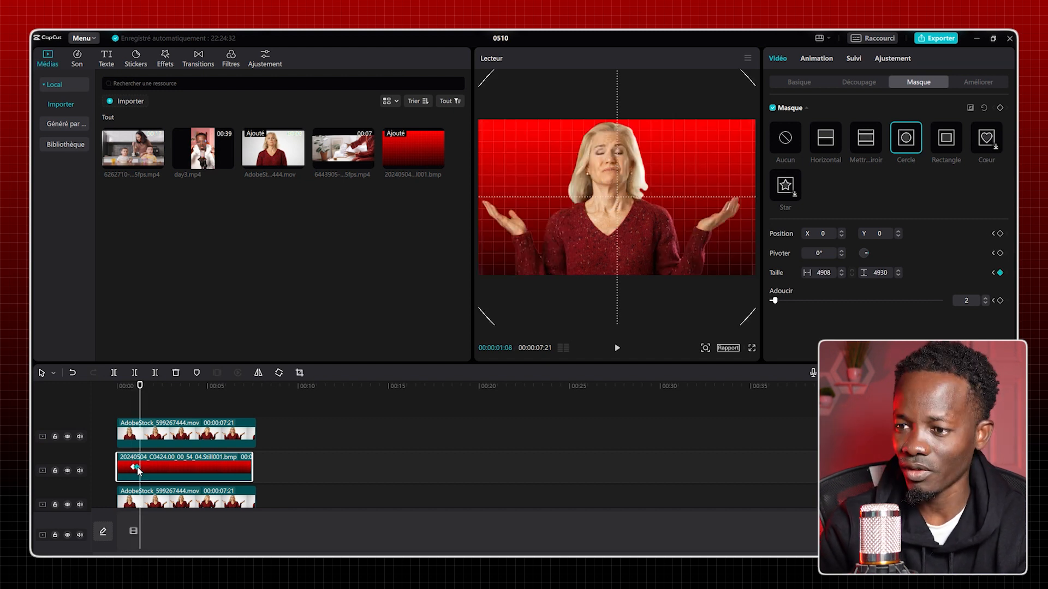
pyautogui.click(126, 388)
pyautogui.press('space')
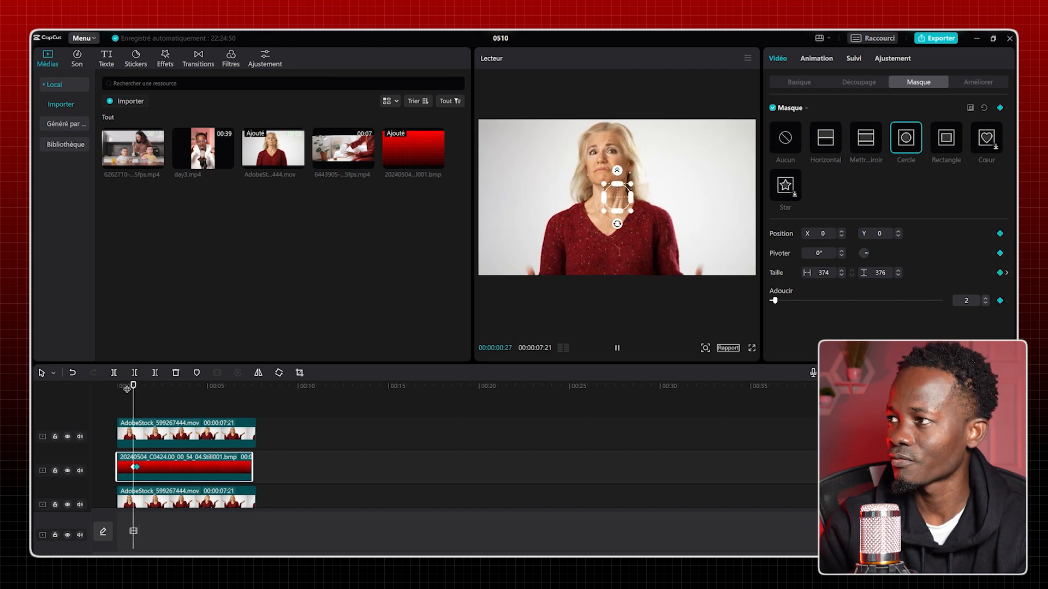
pyautogui.click(126, 388)
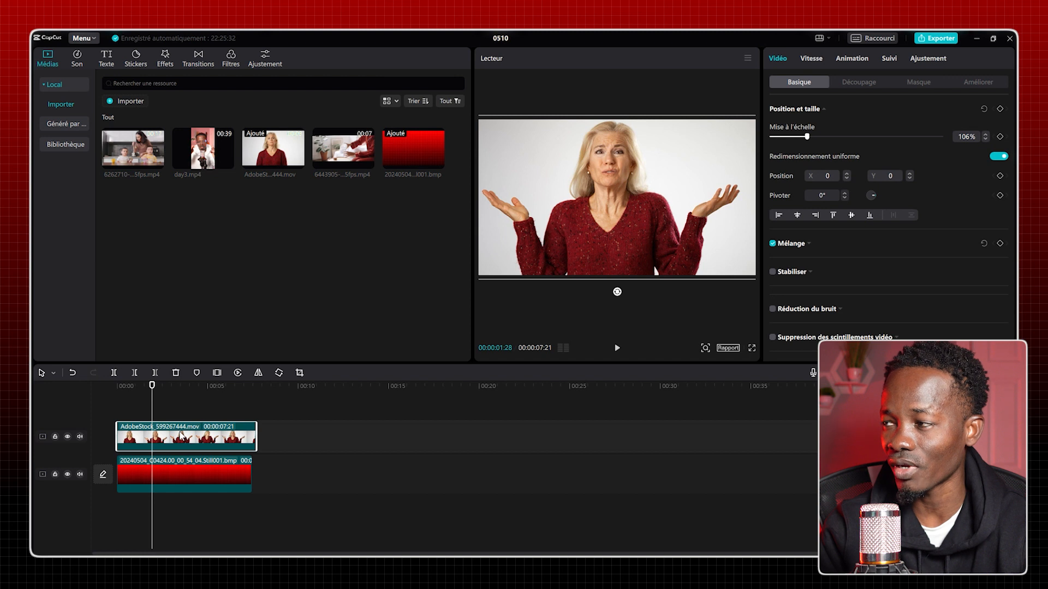
# Apply a Rectangle mask to the AdobeStock clip, sized to about 951 × 937 around the woman at X -54, Y 20.
pyautogui.click(915, 80)
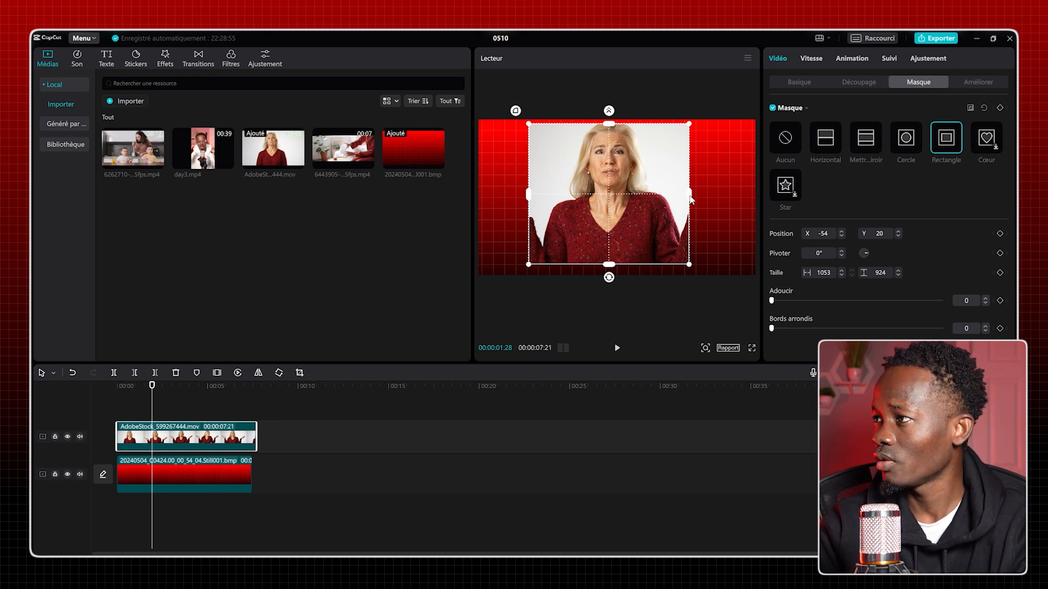
pyautogui.moveTo(687, 200)
pyautogui.mouseDown()
pyautogui.moveTo(634, 202)
pyautogui.moveTo(680, 202)
pyautogui.mouseUp()
pyautogui.moveTo(612, 129)
pyautogui.mouseDown()
pyautogui.moveTo(620, 192)
pyautogui.moveTo(622, 125)
pyautogui.mouseUp()
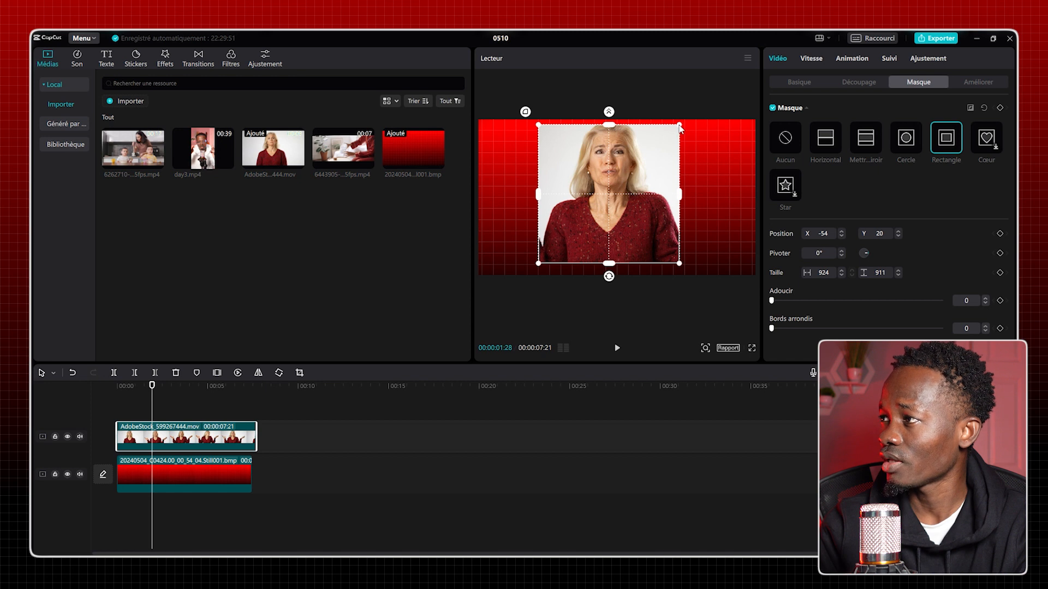
pyautogui.moveTo(679, 125)
pyautogui.mouseDown()
pyautogui.moveTo(647, 140)
pyautogui.moveTo(625, 174)
pyautogui.moveTo(672, 132)
pyautogui.moveTo(645, 155)
pyautogui.moveTo(662, 162)
pyautogui.moveTo(683, 136)
pyautogui.mouseUp()
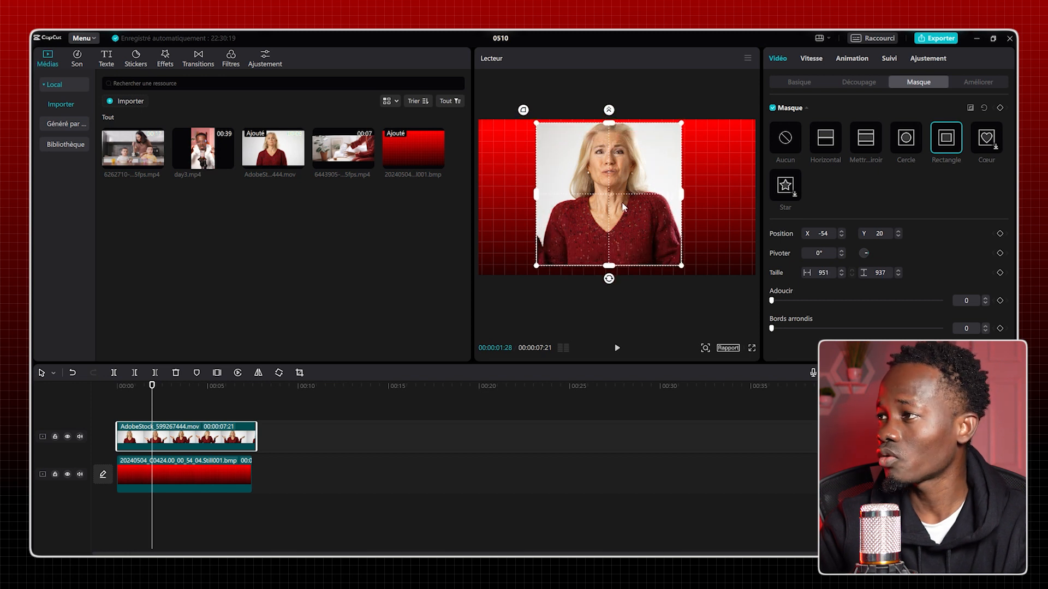